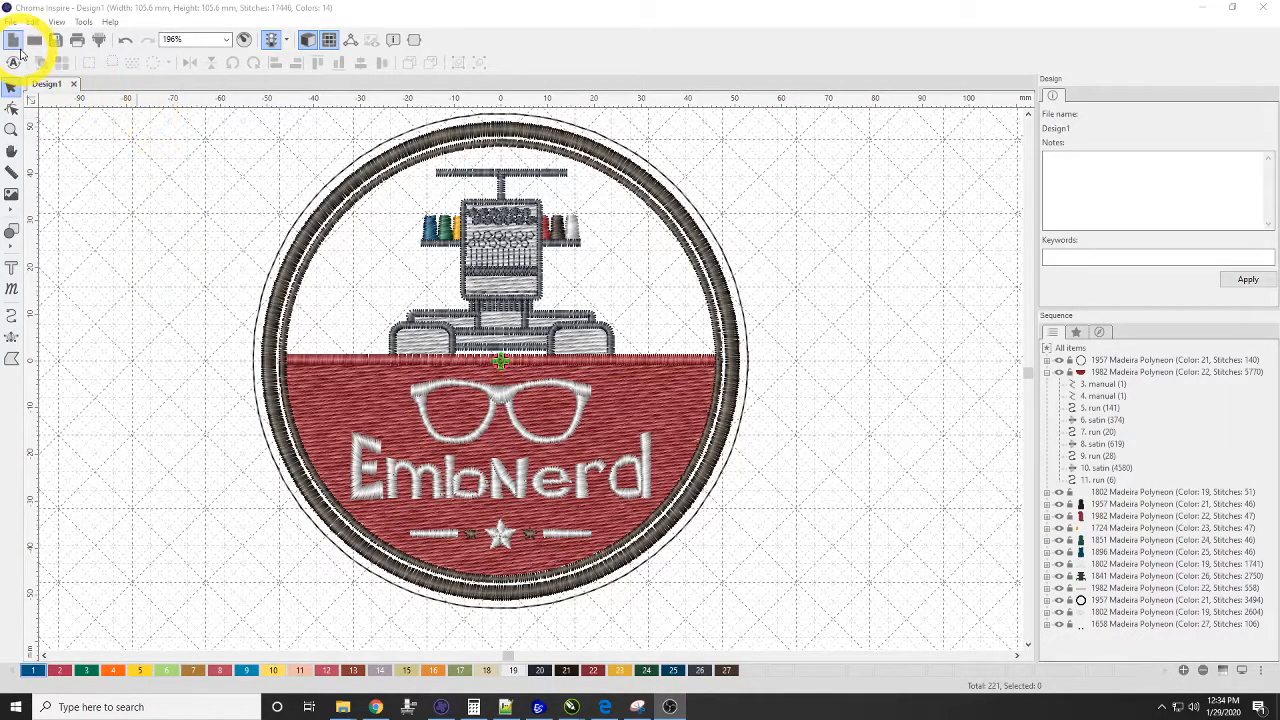
# - Create a new design and digitize a classic satin column about 7.8 mm wide and 15.9 mm high, with entry and exit at opposite corners
pyautogui.click(13, 41)
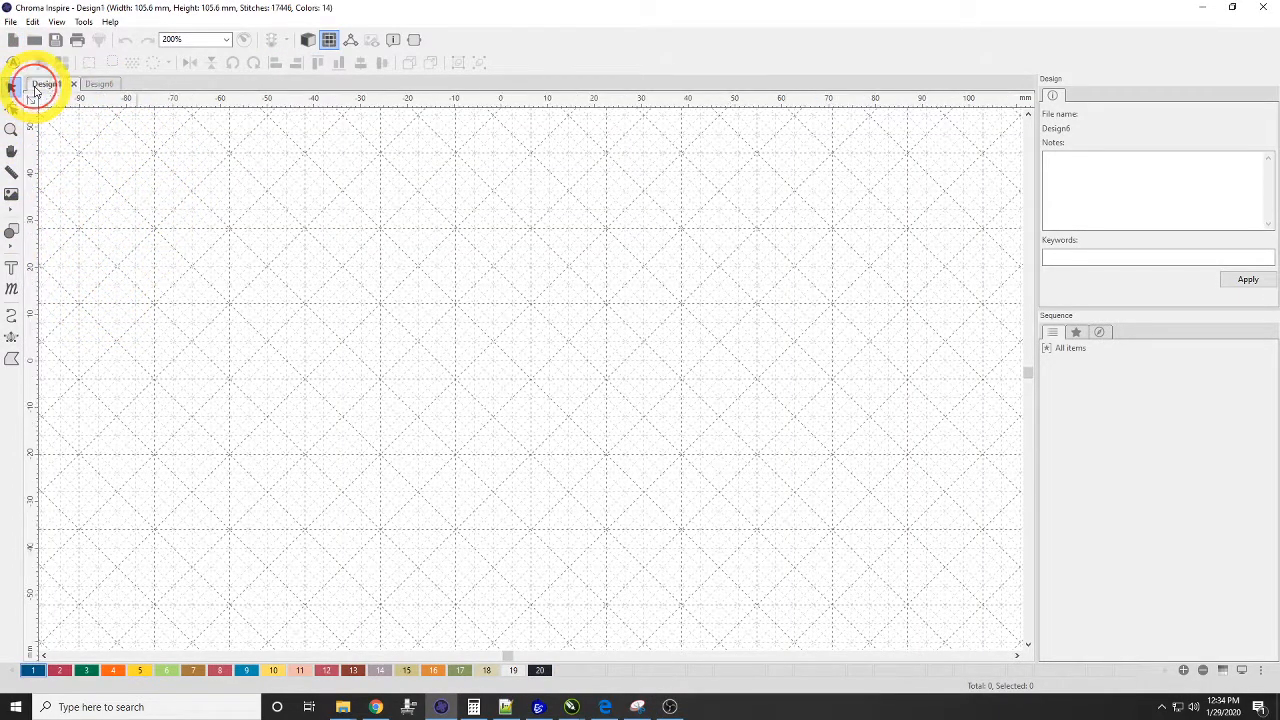
pyautogui.click(92, 84)
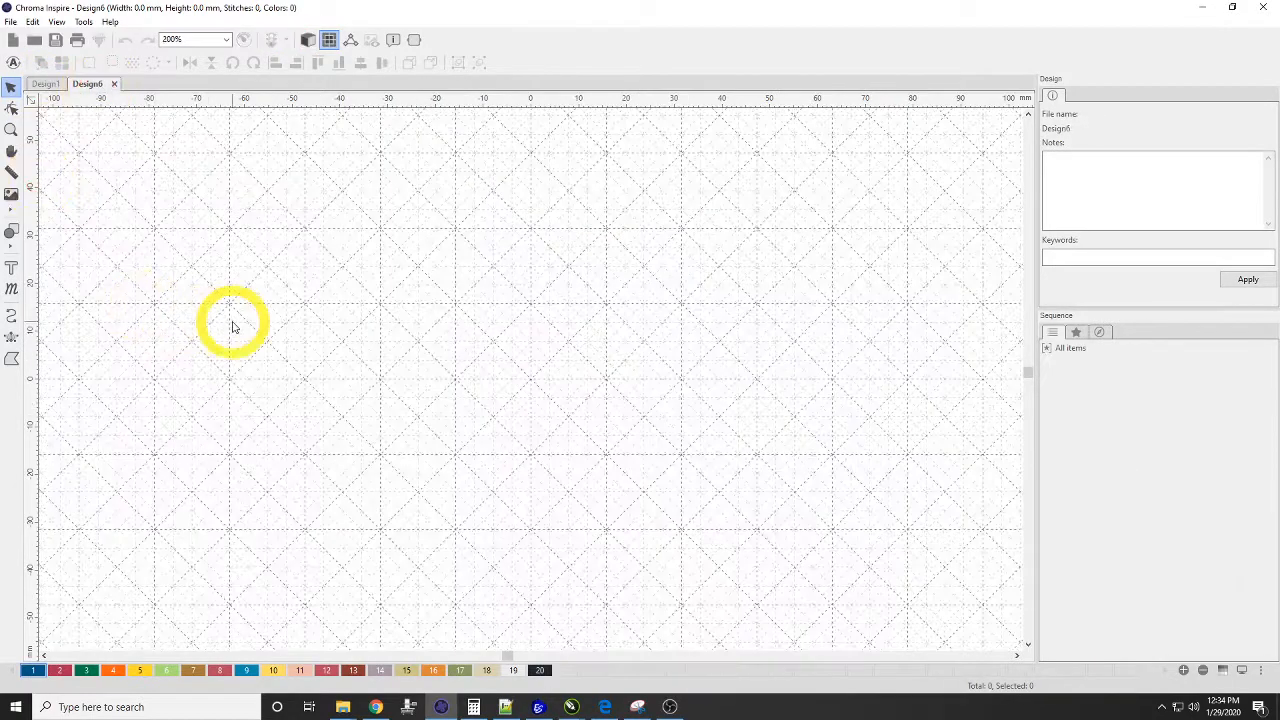
pyautogui.click(13, 337)
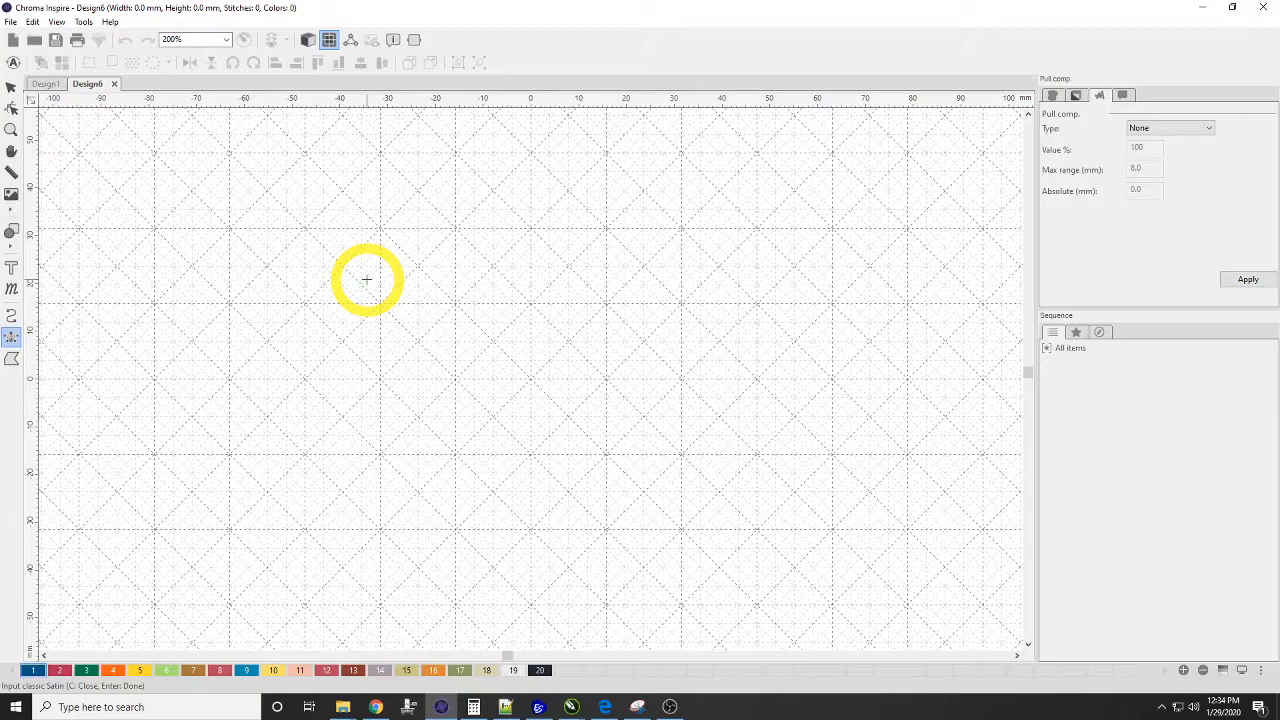
pyautogui.click(493, 228)
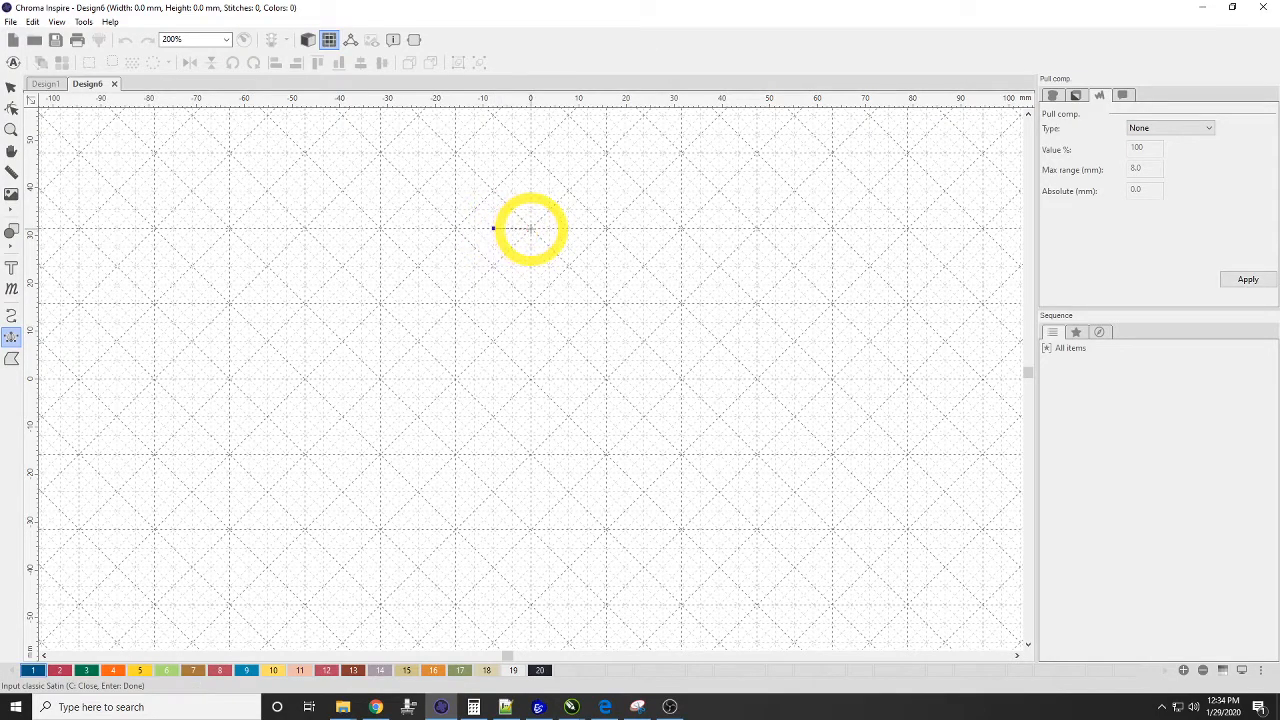
pyautogui.click(530, 228)
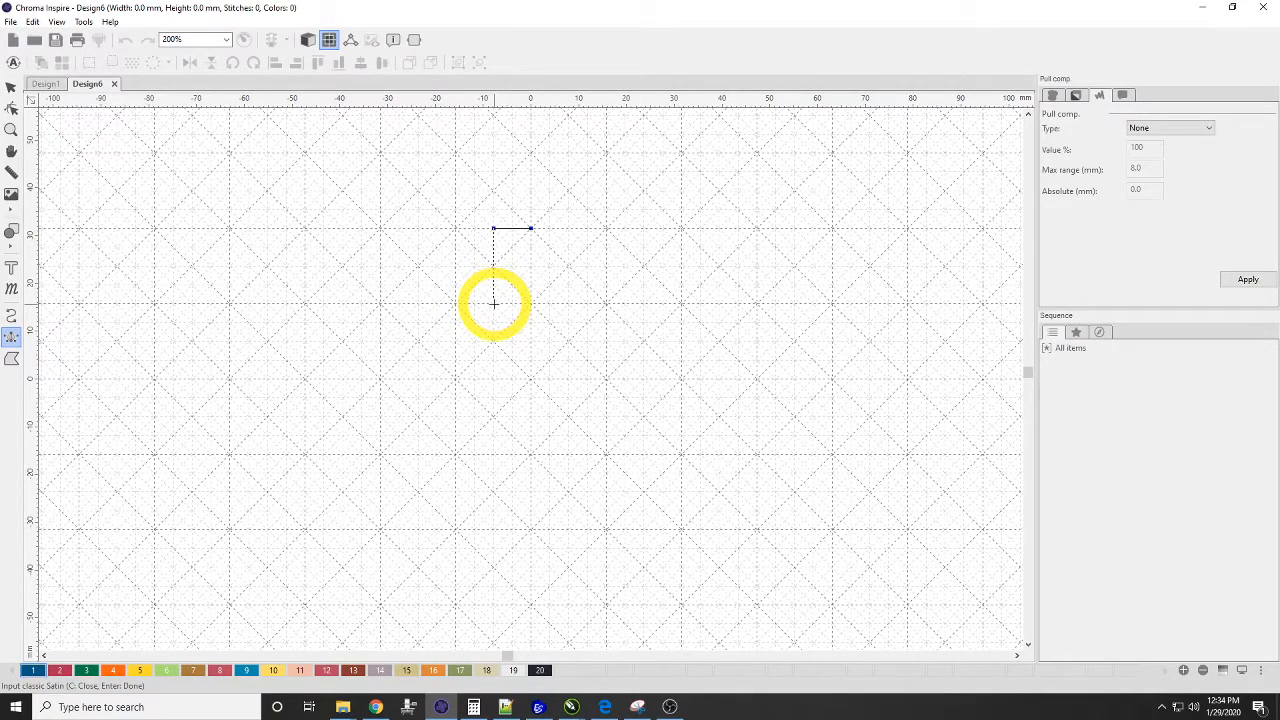
pyautogui.click(493, 303)
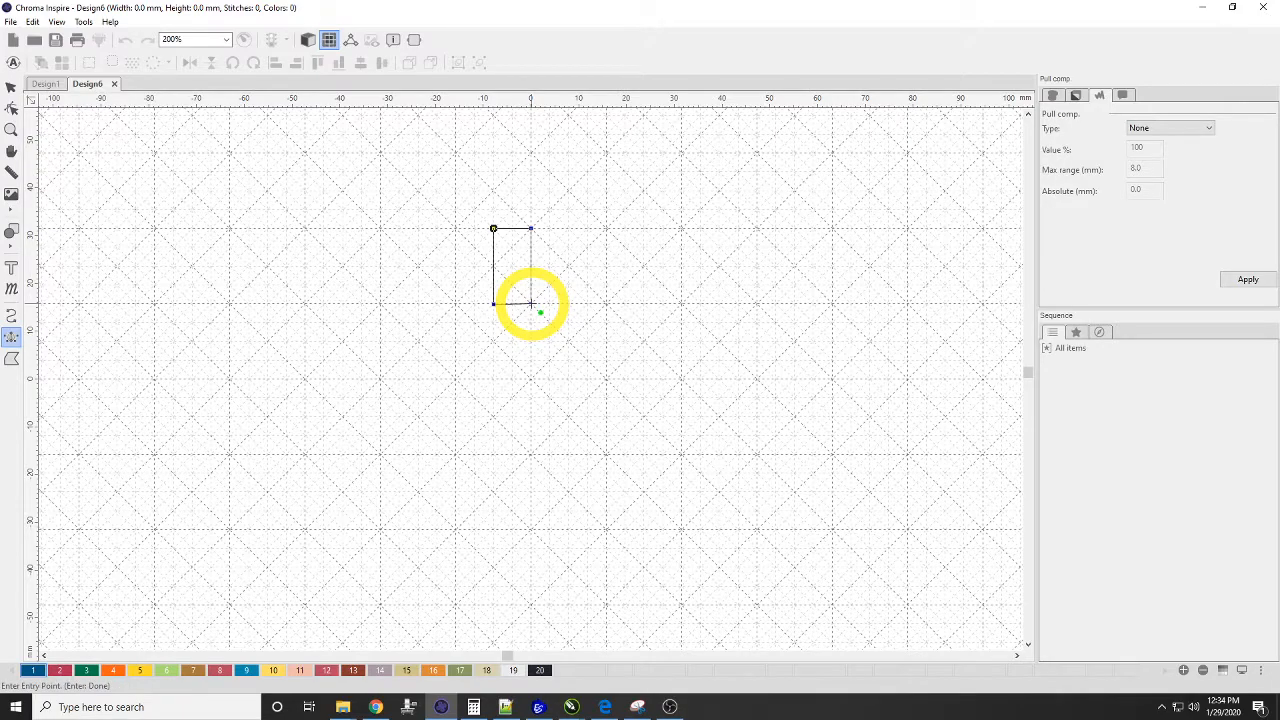
pyautogui.click(500, 228)
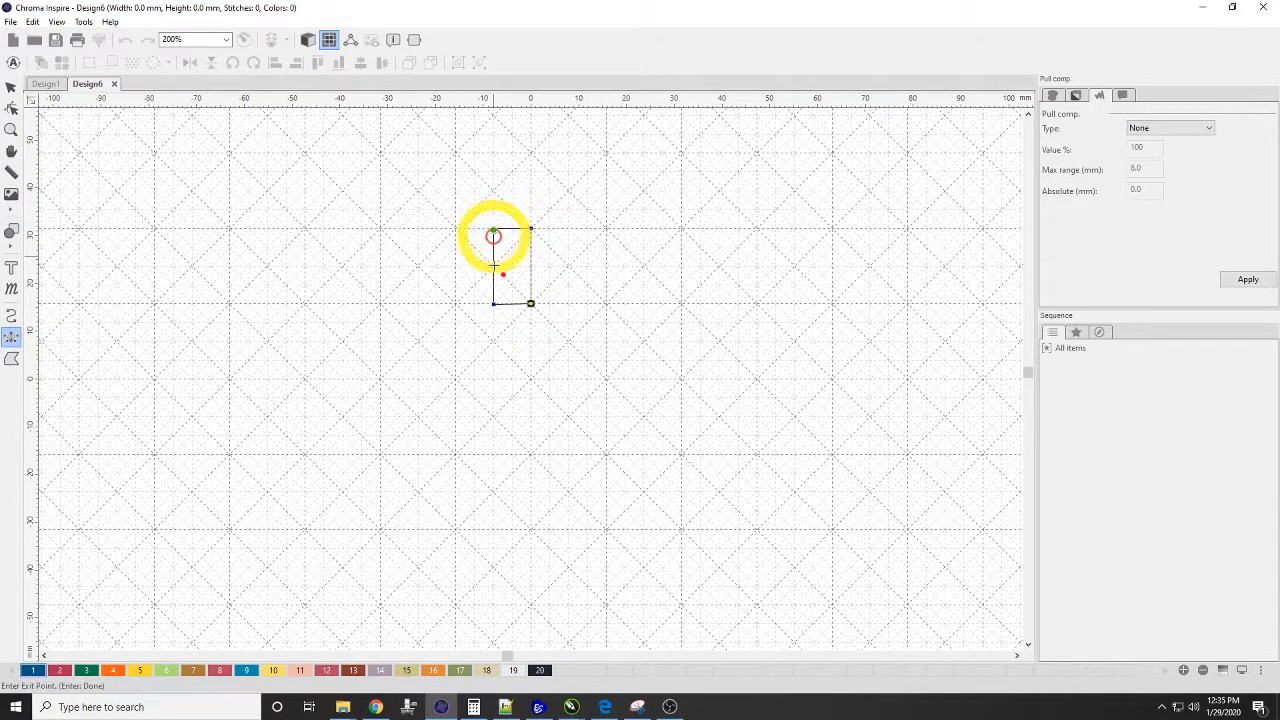
pyautogui.click(531, 303)
pyautogui.press('Return')
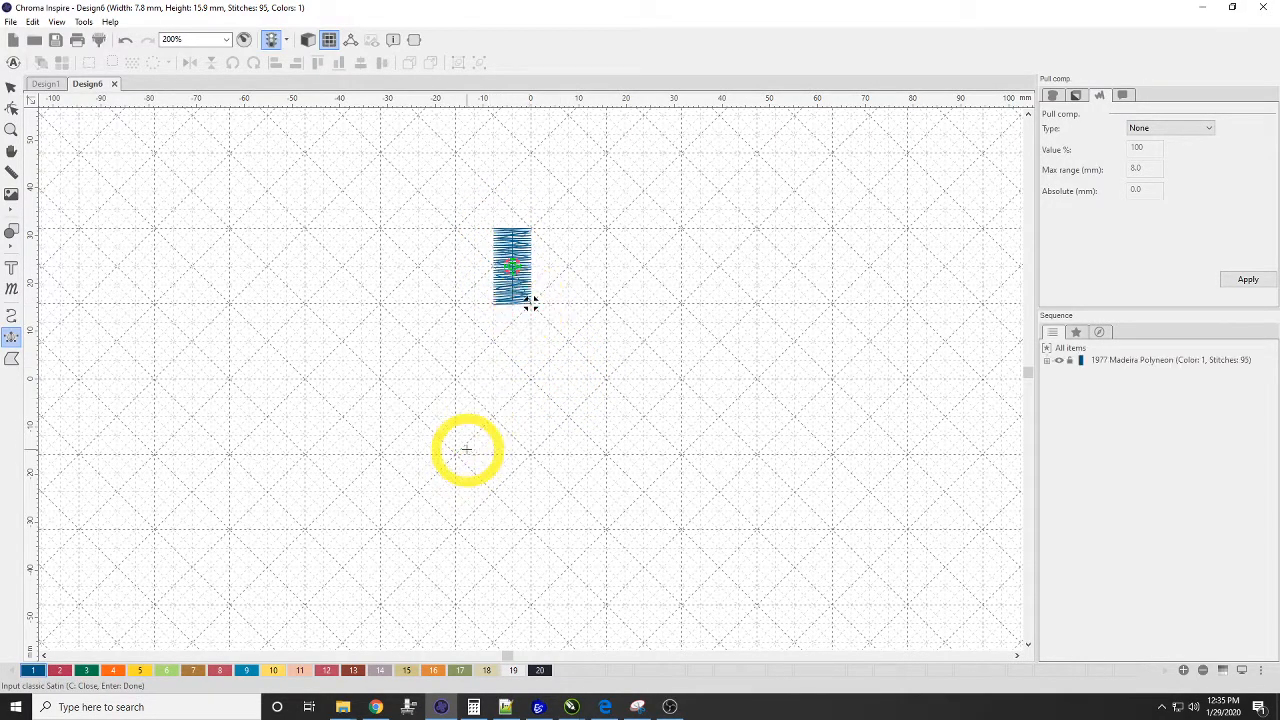
# - Turn on the 3D stitch display and examine the satin column's fill settings
pyautogui.click(307, 40)
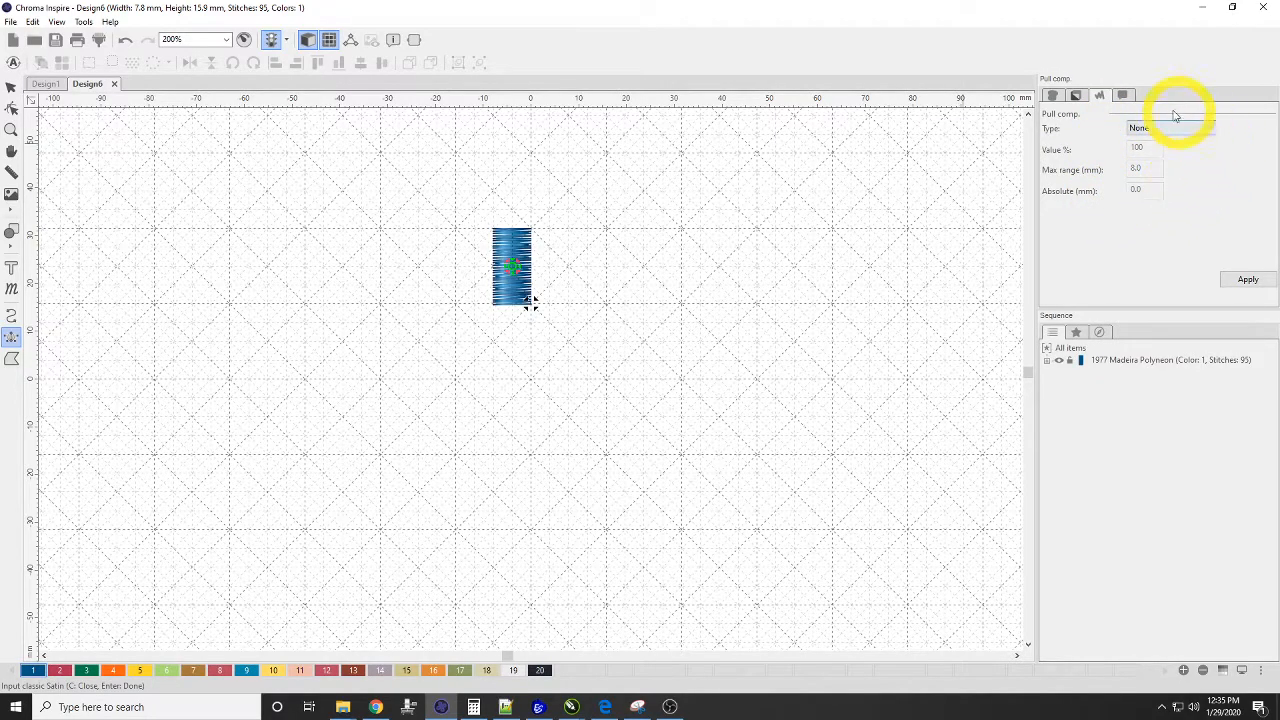
pyautogui.click(1053, 97)
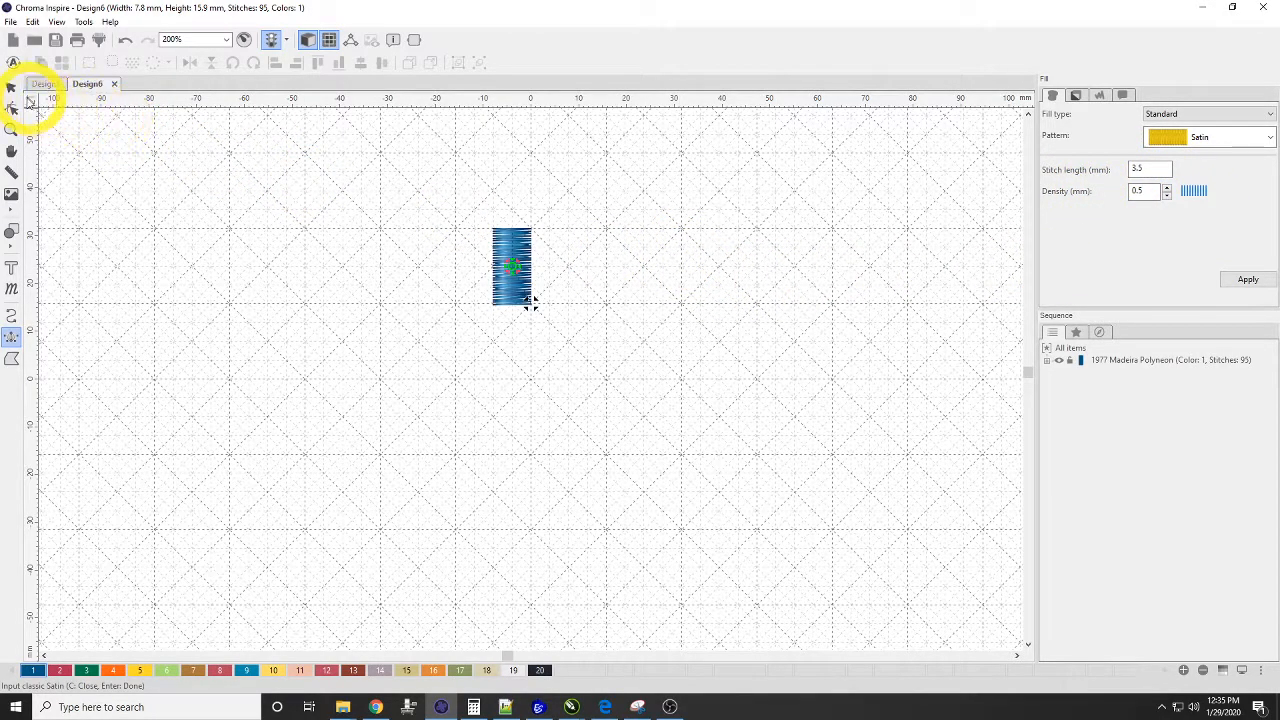
pyautogui.click(10, 92)
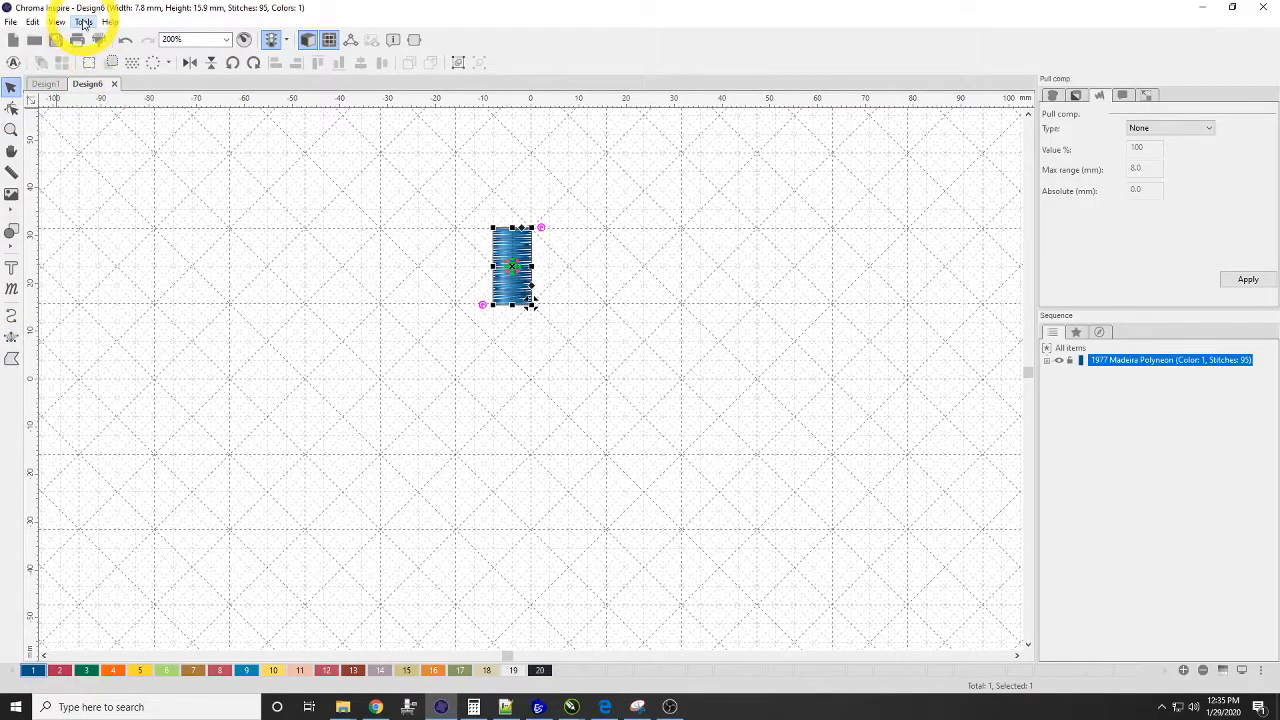
# - Set the default style in the general options to Cap
pyautogui.click(84, 22)
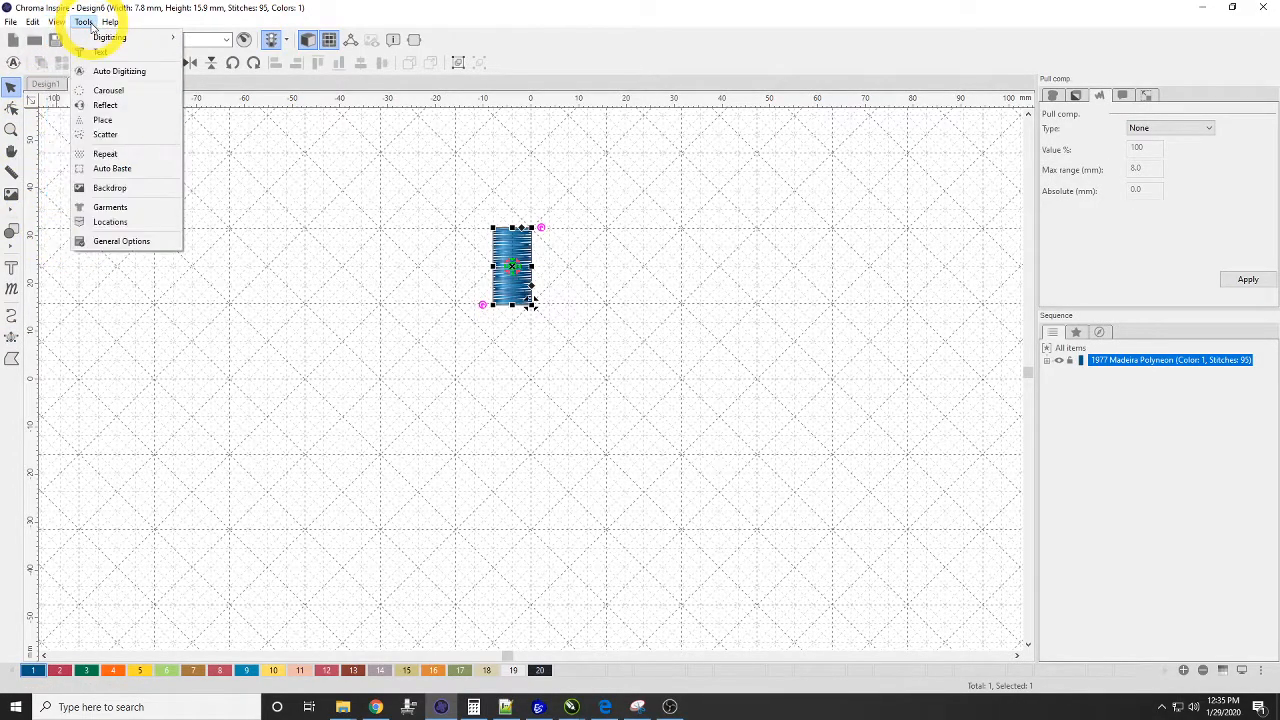
pyautogui.click(98, 246)
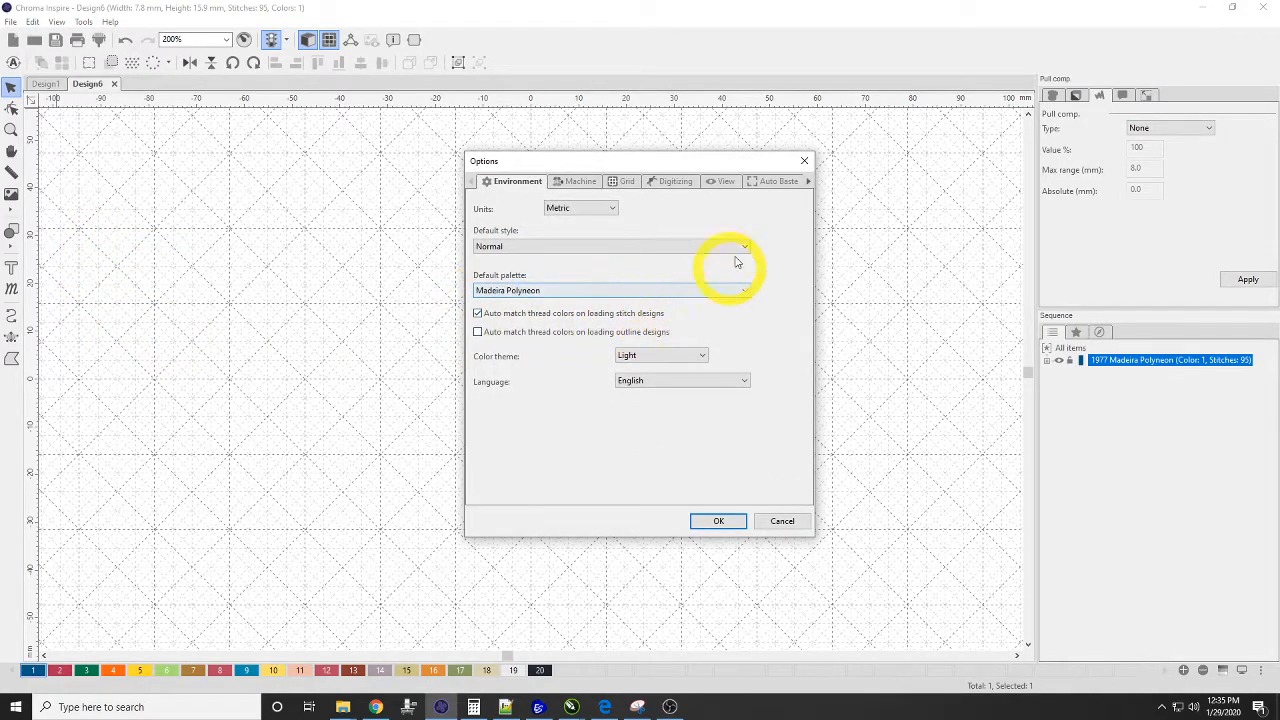
pyautogui.moveTo(697, 170); pyautogui.dragTo(630, 141)
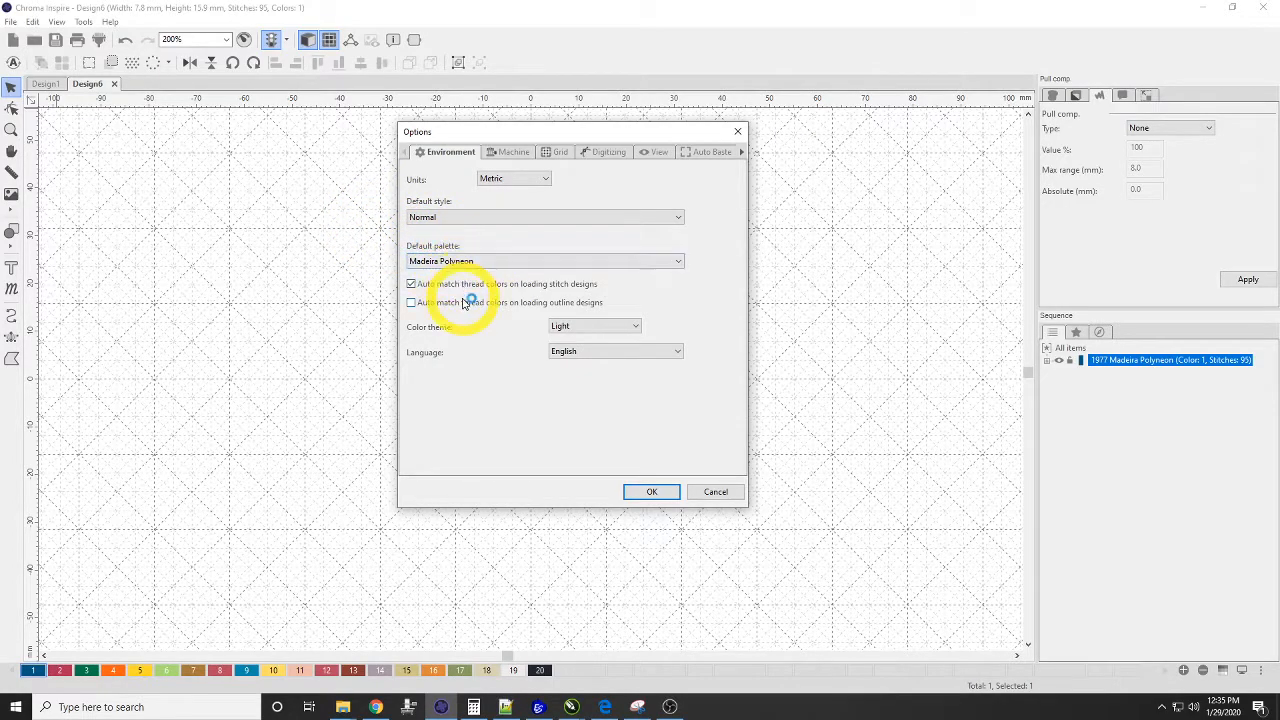
pyautogui.click(456, 220)
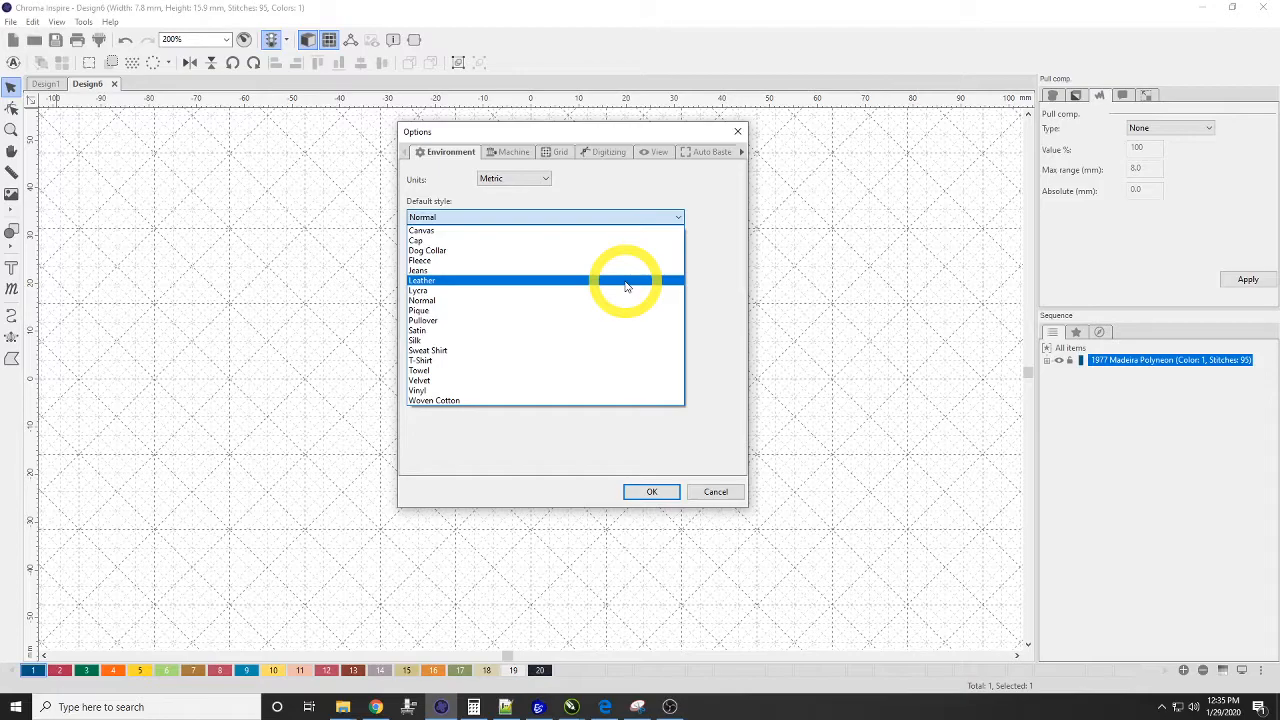
pyautogui.click(530, 240)
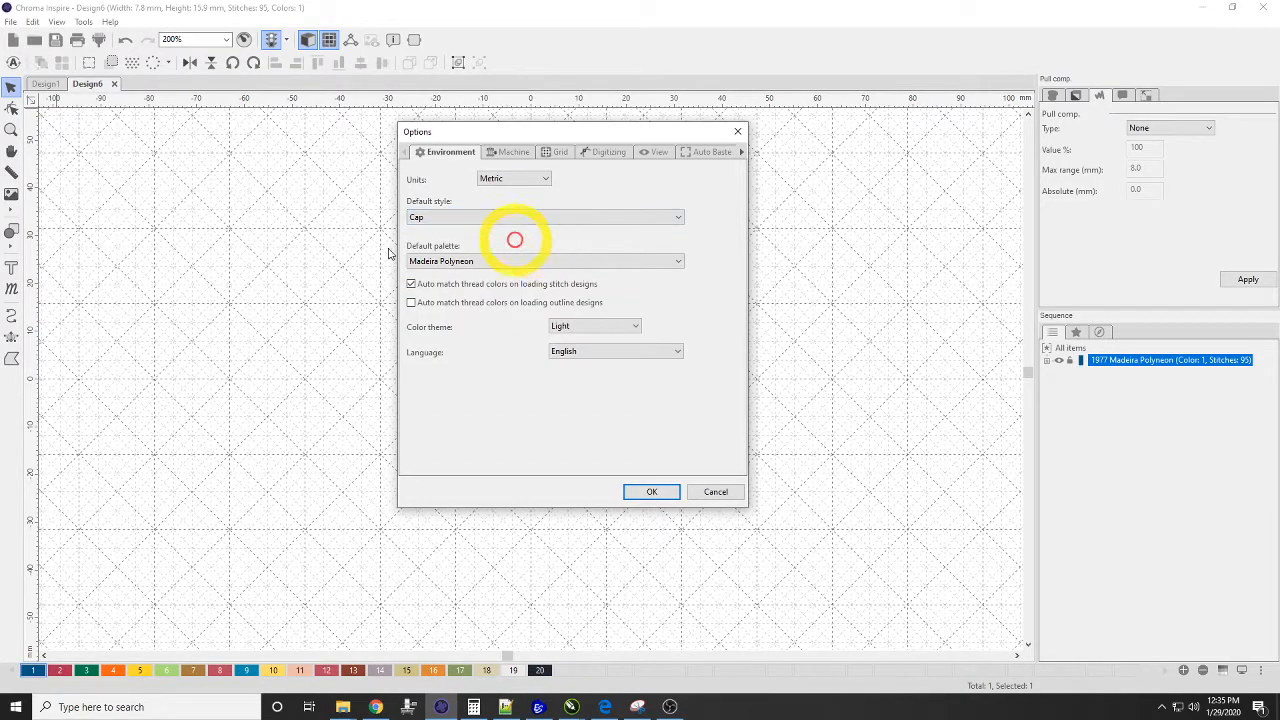
pyautogui.click(654, 492)
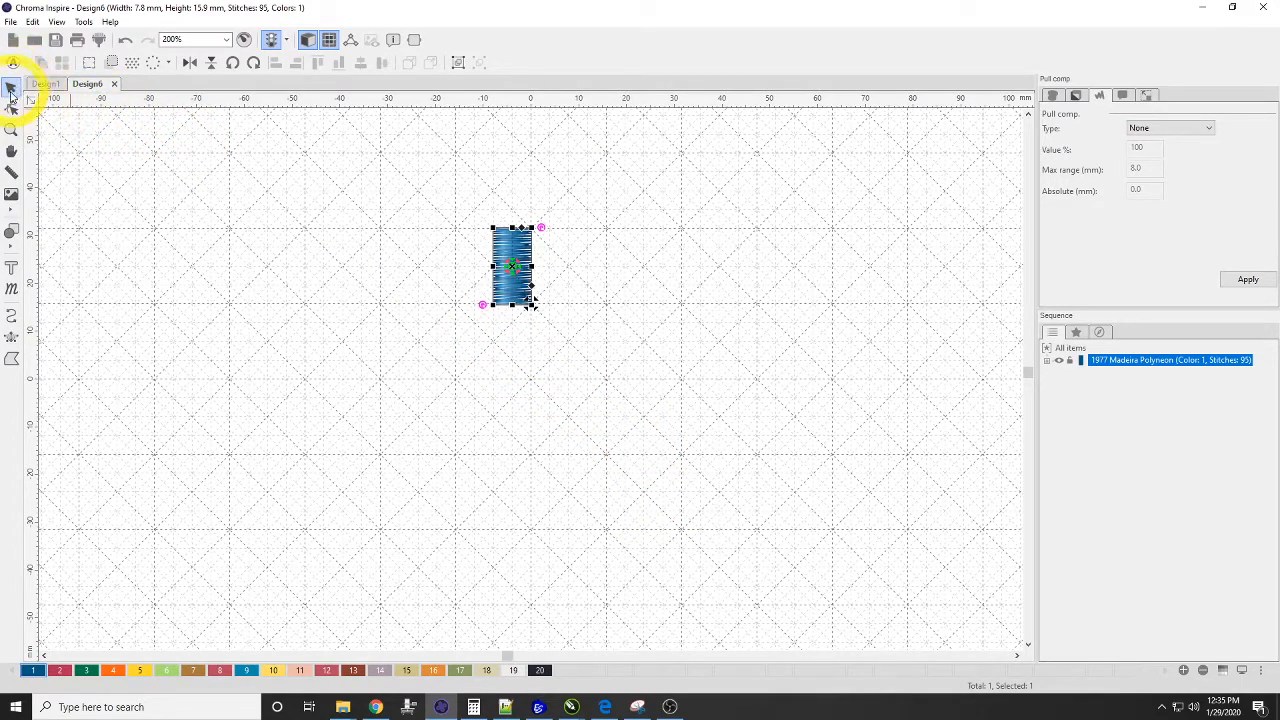
# - Digitize a second classic satin column about 8 mm wide and 16 mm high beside the first, with entry and exit at opposite corners
pyautogui.click(10, 110)
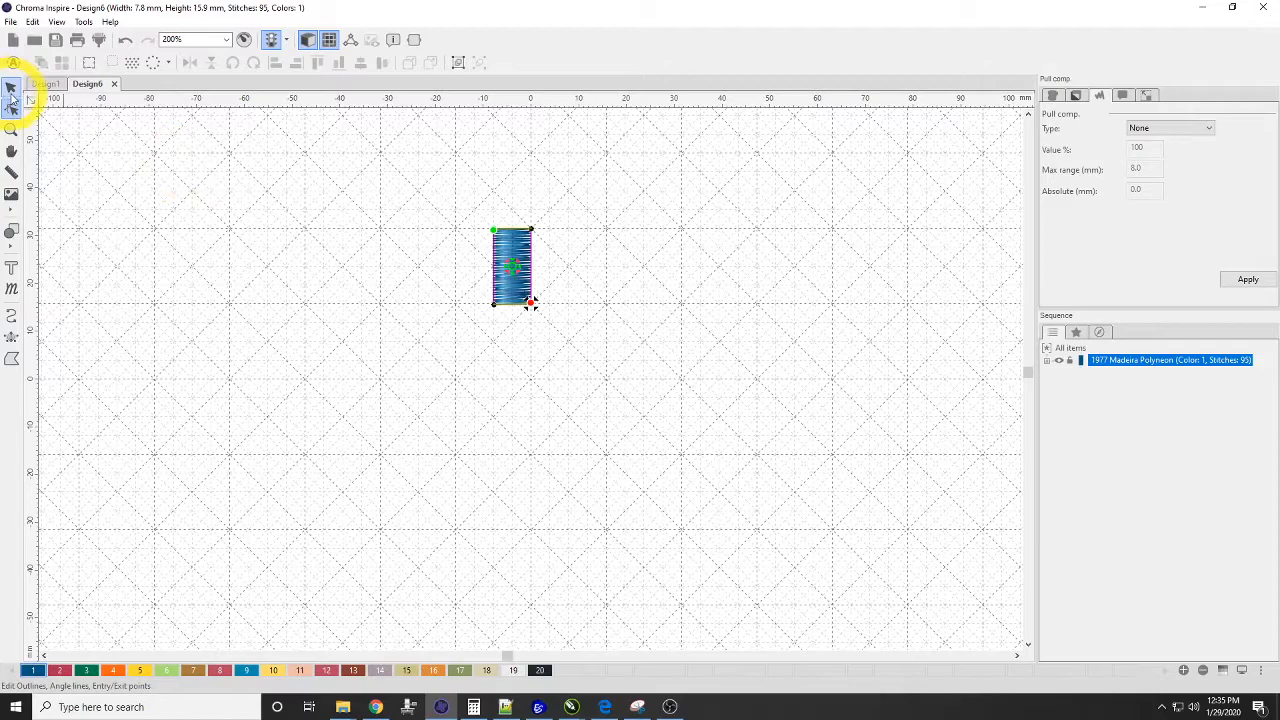
pyautogui.click(11, 337)
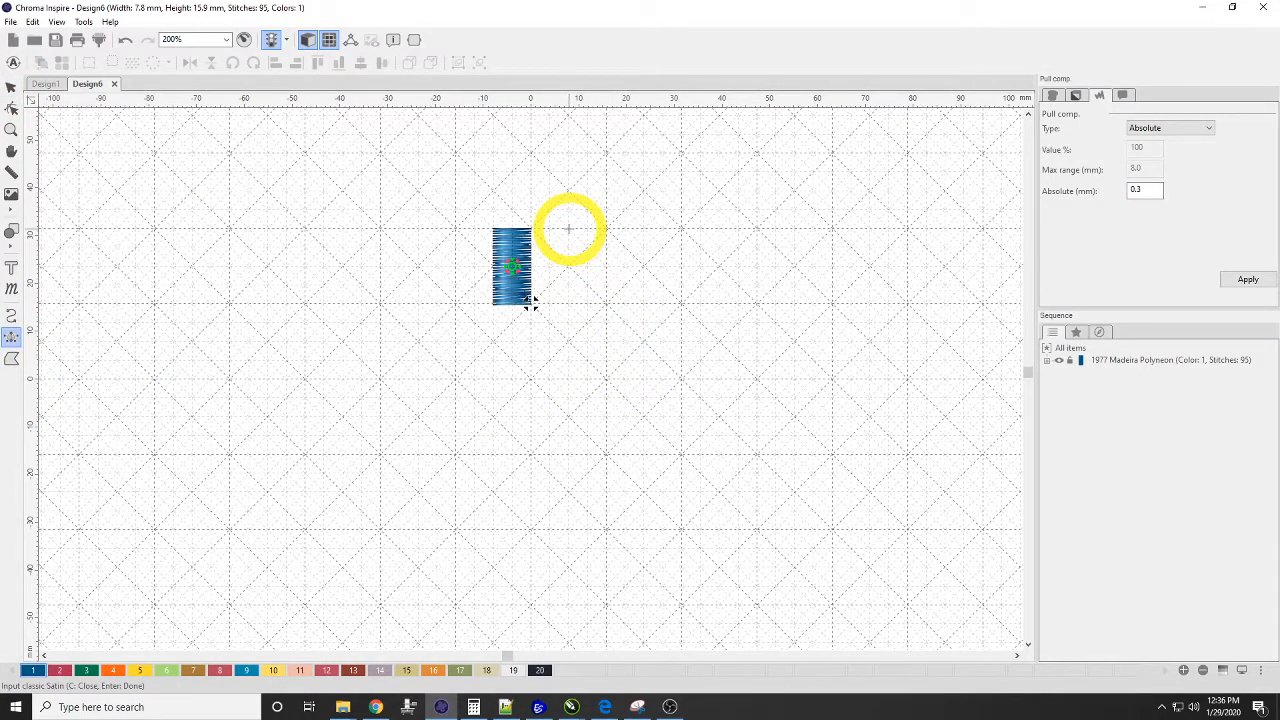
pyautogui.click(568, 229)
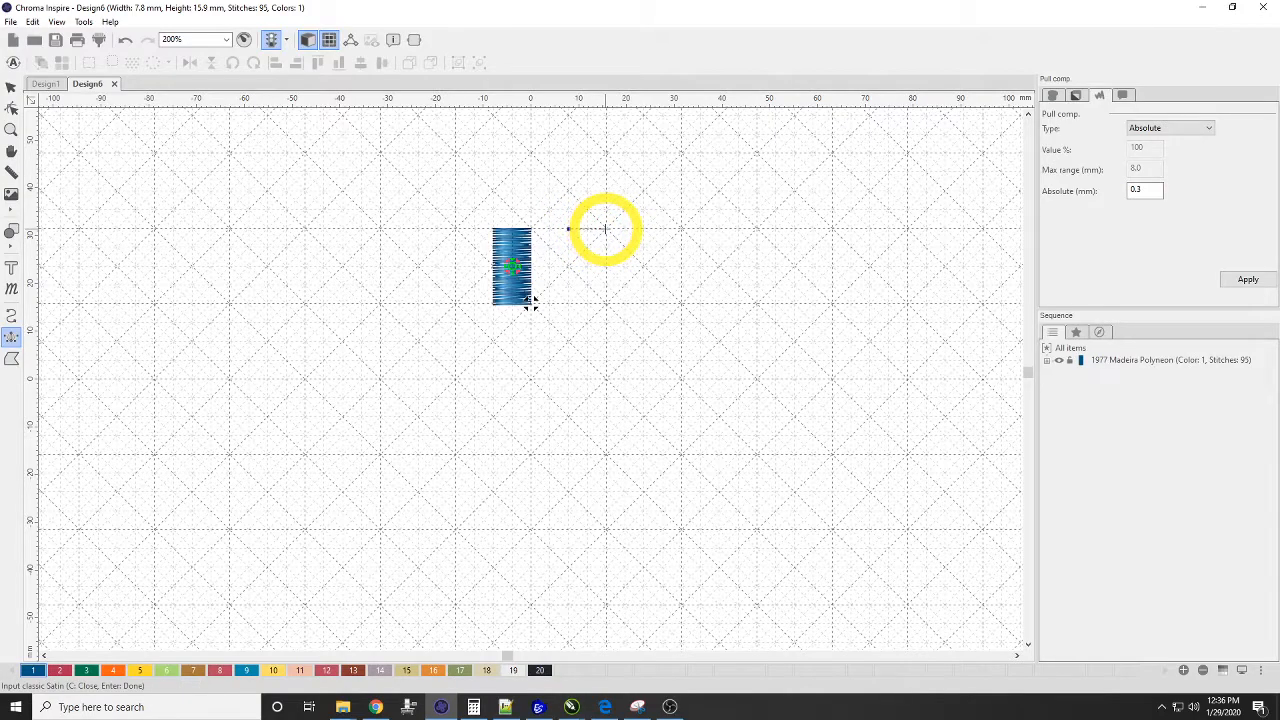
pyautogui.click(606, 228)
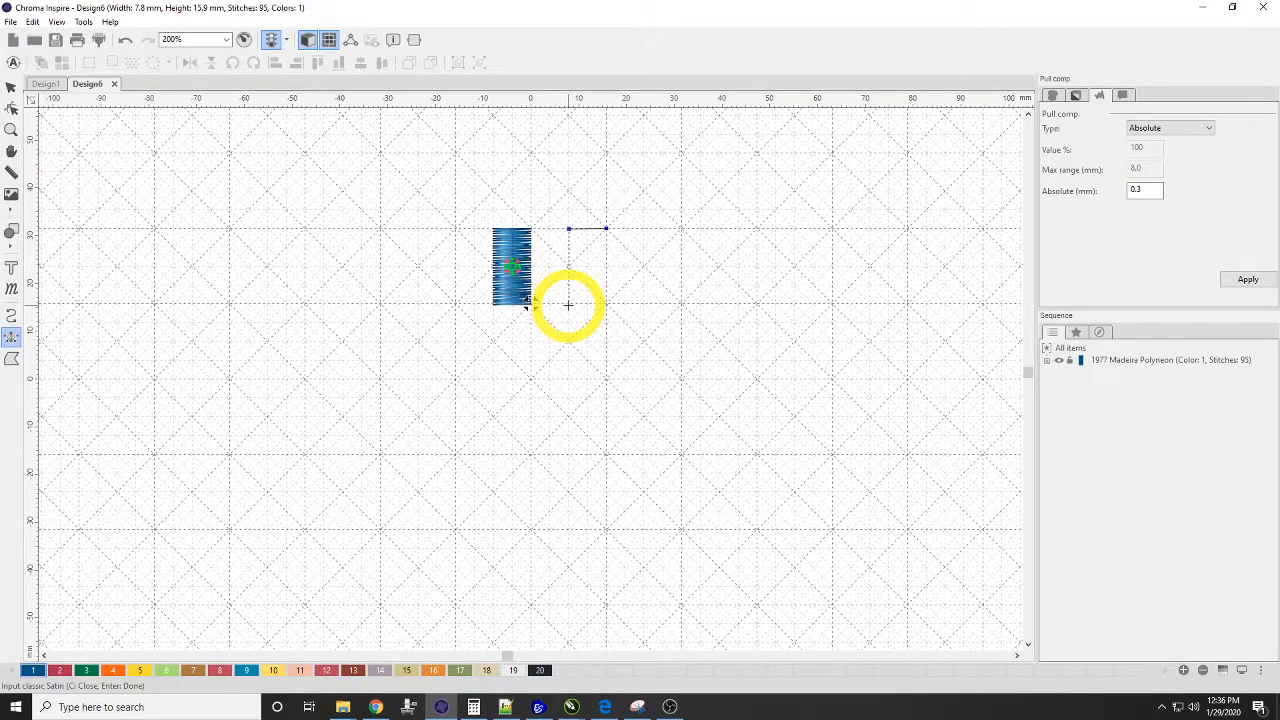
pyautogui.click(568, 305)
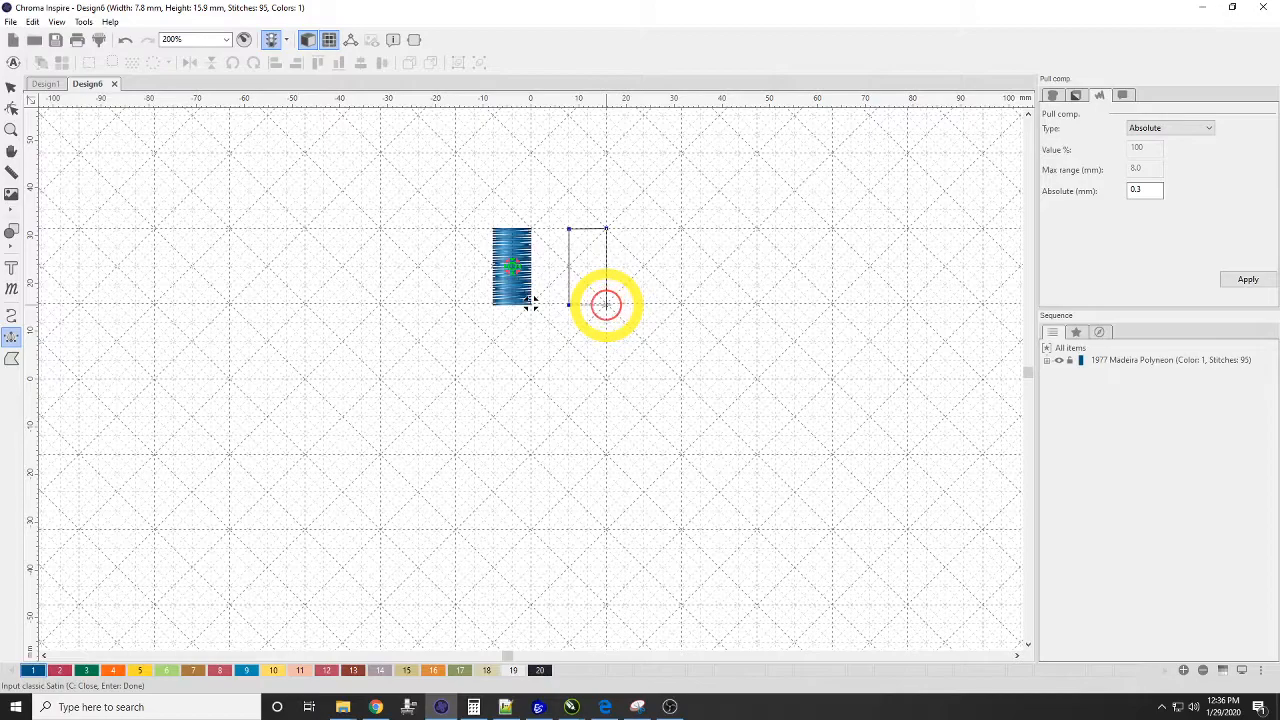
pyautogui.click(568, 231)
pyautogui.click(607, 305)
pyautogui.press('Return')
pyautogui.click(410, 411)
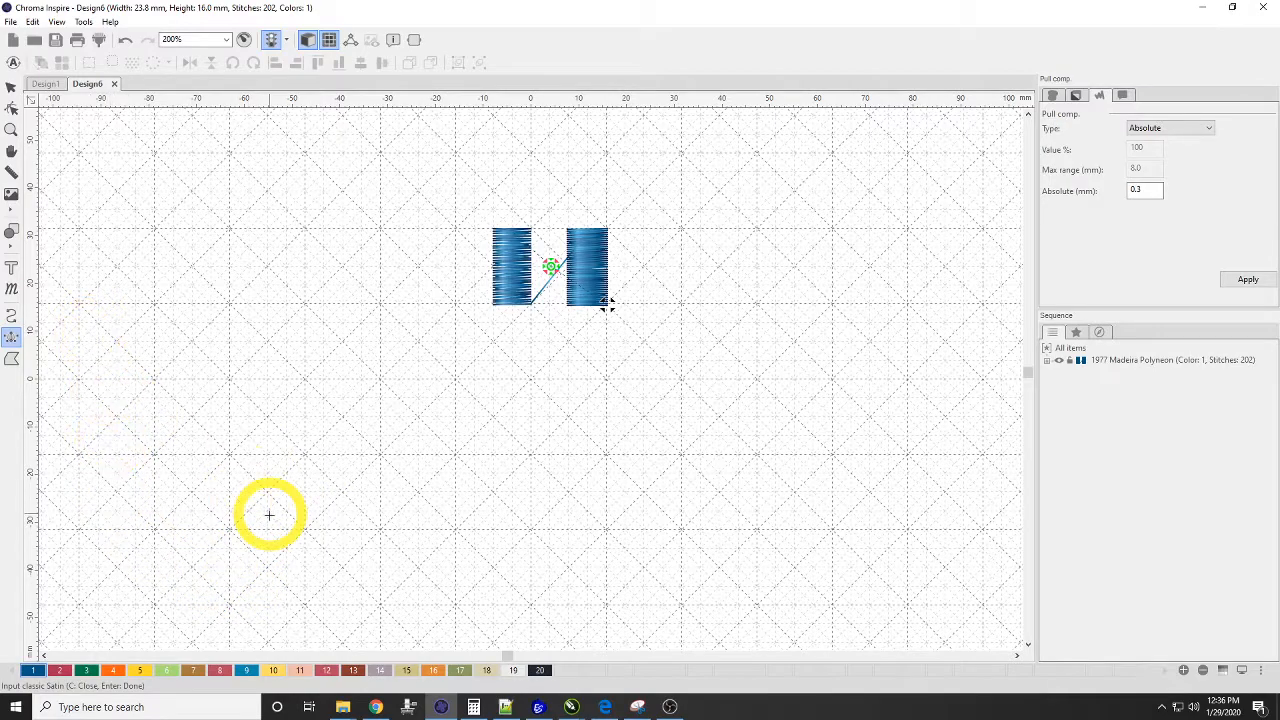
# - Recolor the second satin column with palette color 2, Madeira Polyneon 1786 Melon
pyautogui.click(12, 89)
pyautogui.click(580, 265)
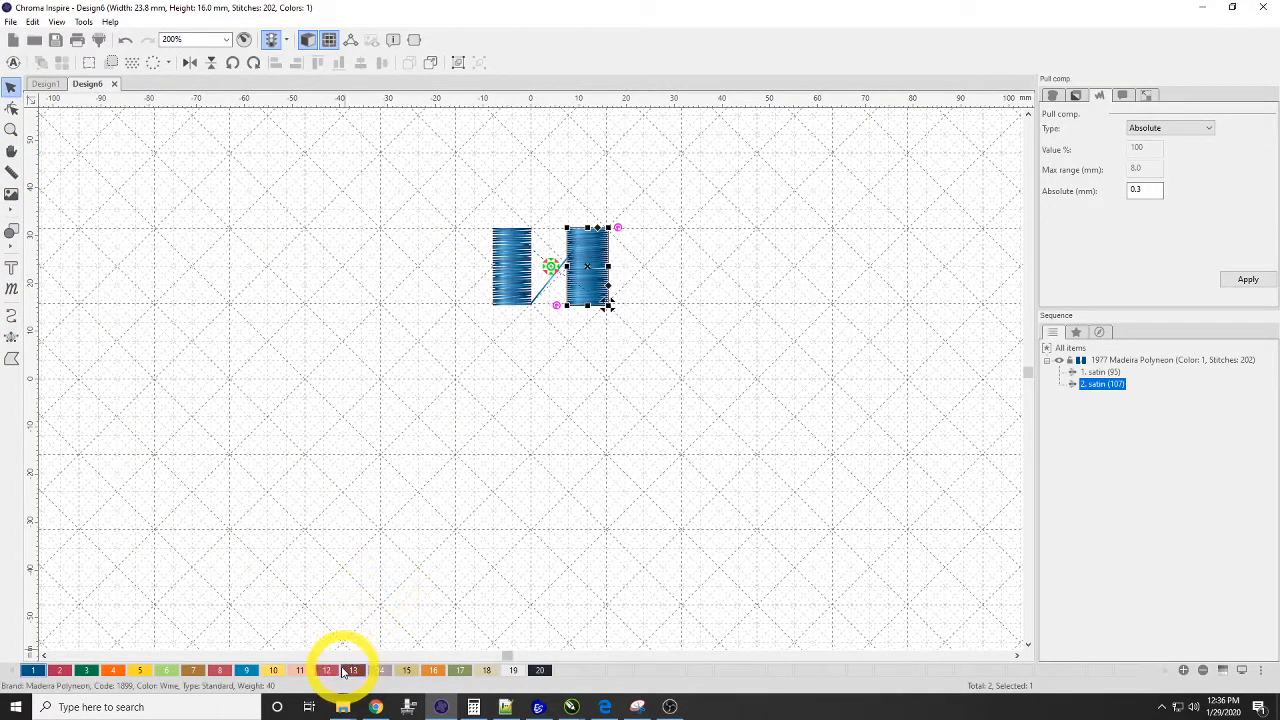
pyautogui.click(59, 670)
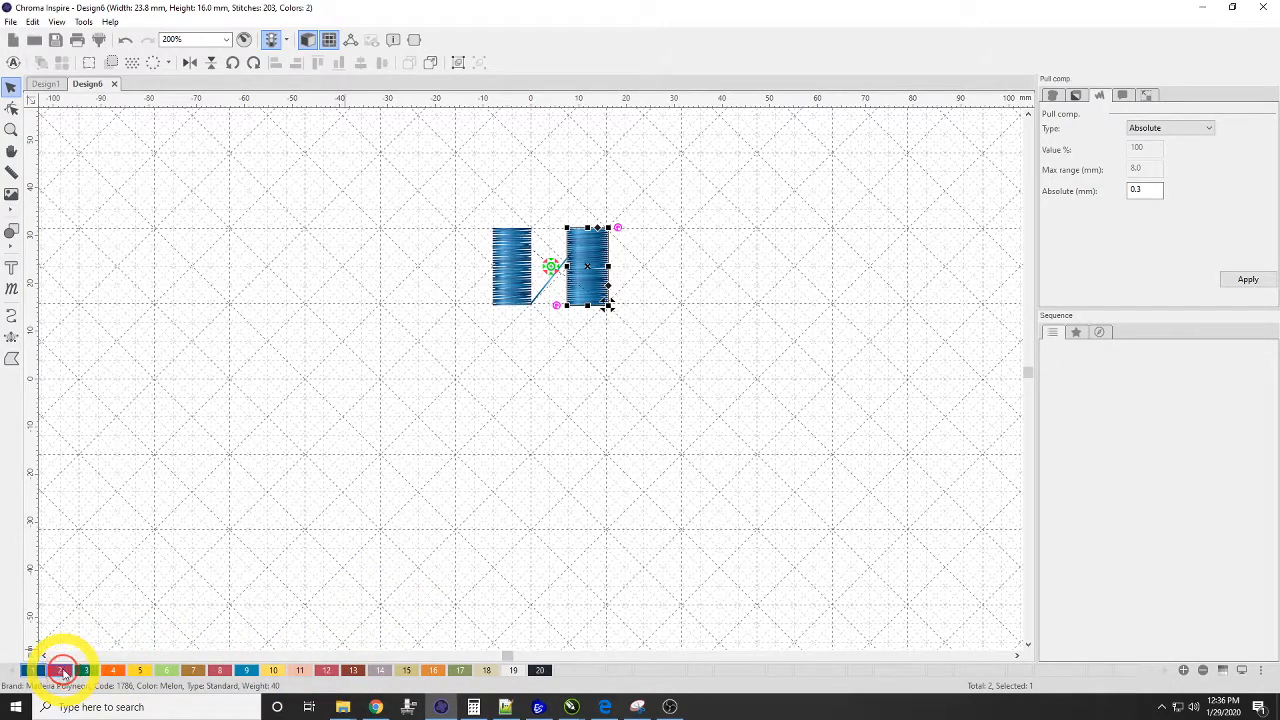
pyautogui.click(514, 429)
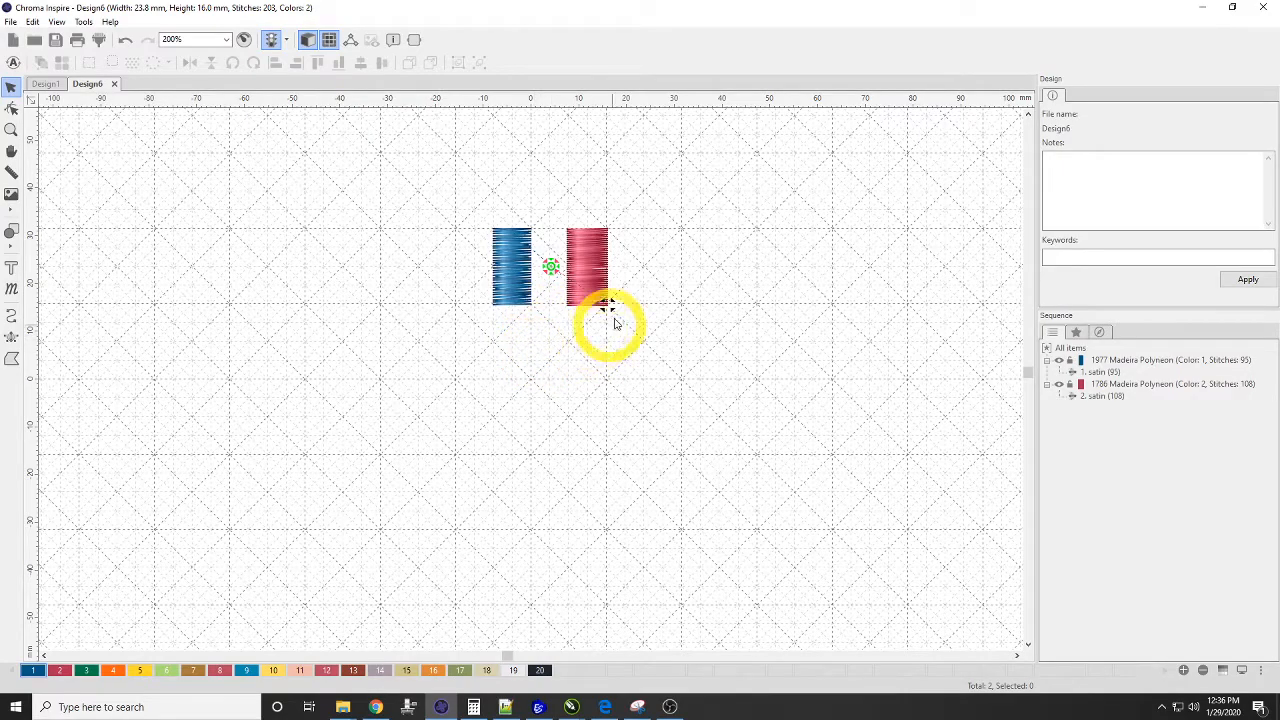
# - Examine the fill density and pull compensation settings of the second satin column
pyautogui.click(604, 266)
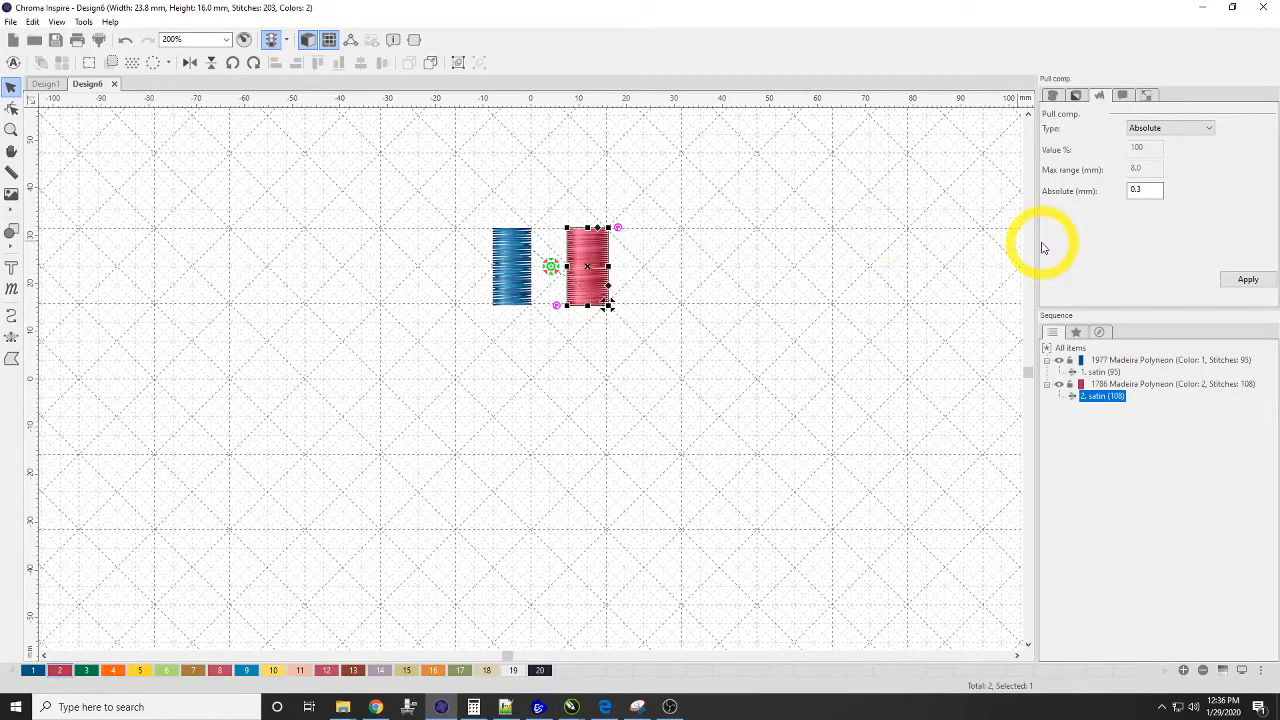
pyautogui.click(1054, 96)
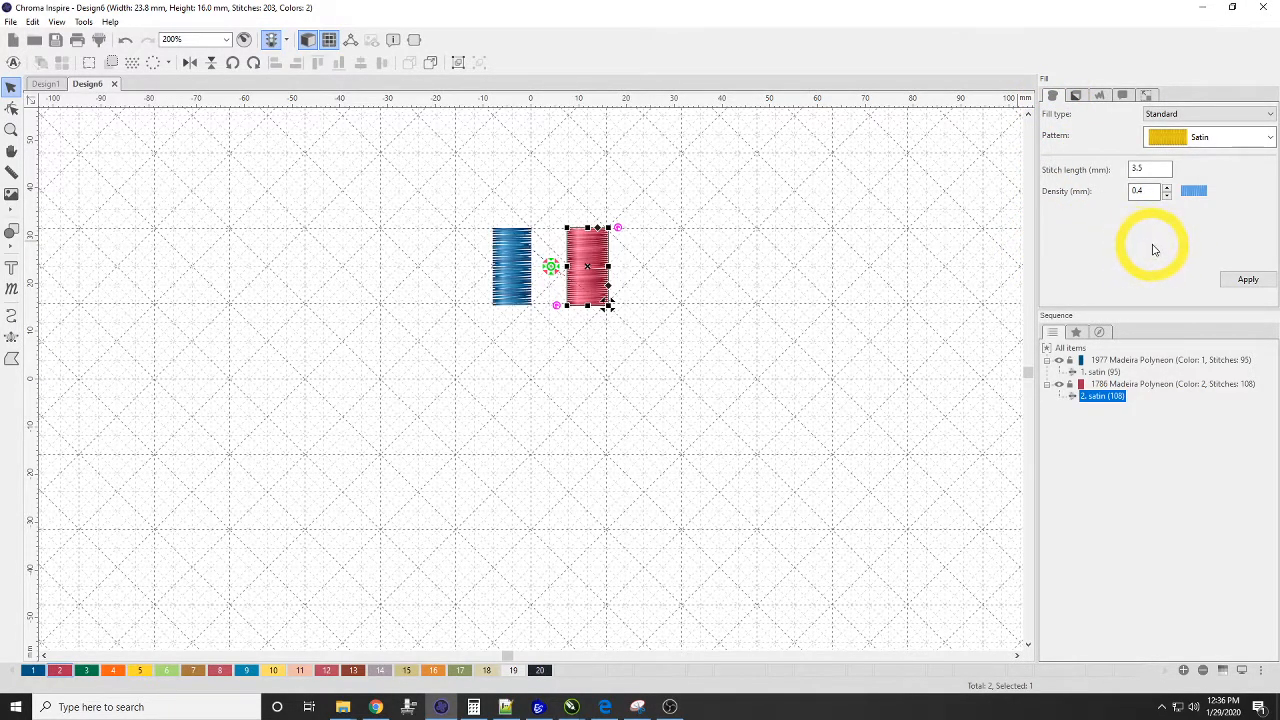
pyautogui.click(1098, 96)
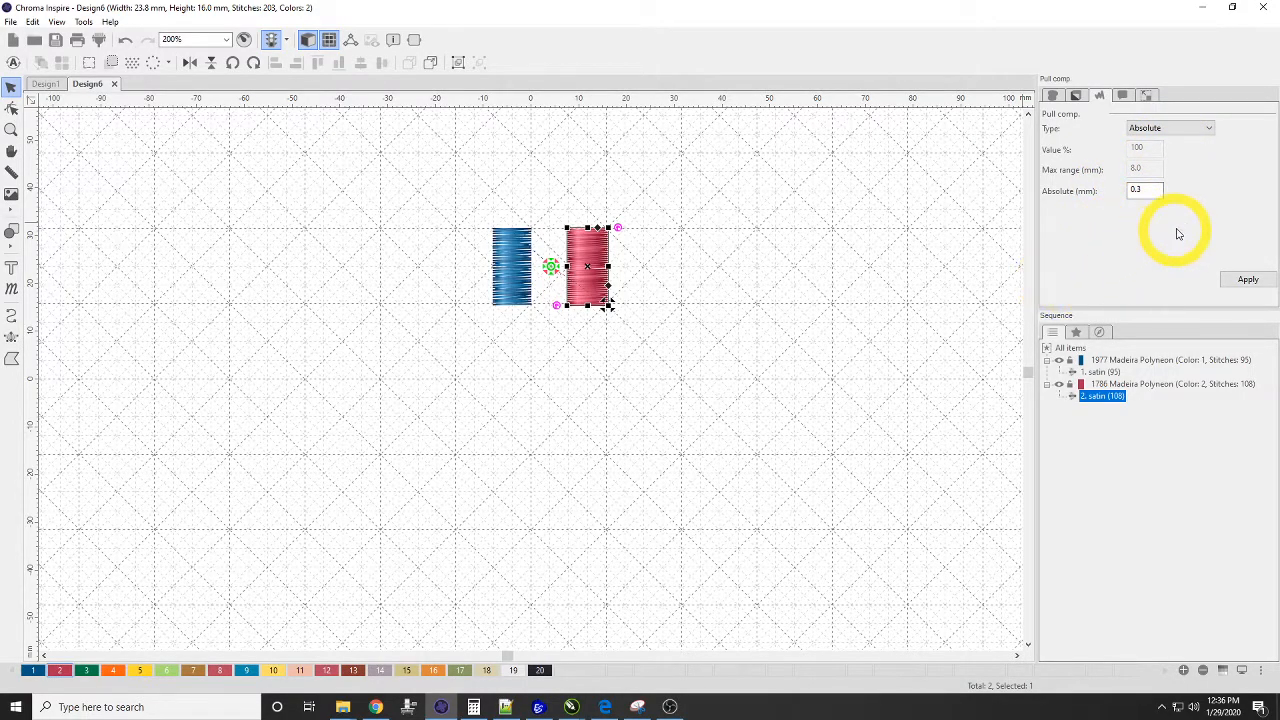
pyautogui.click(1051, 99)
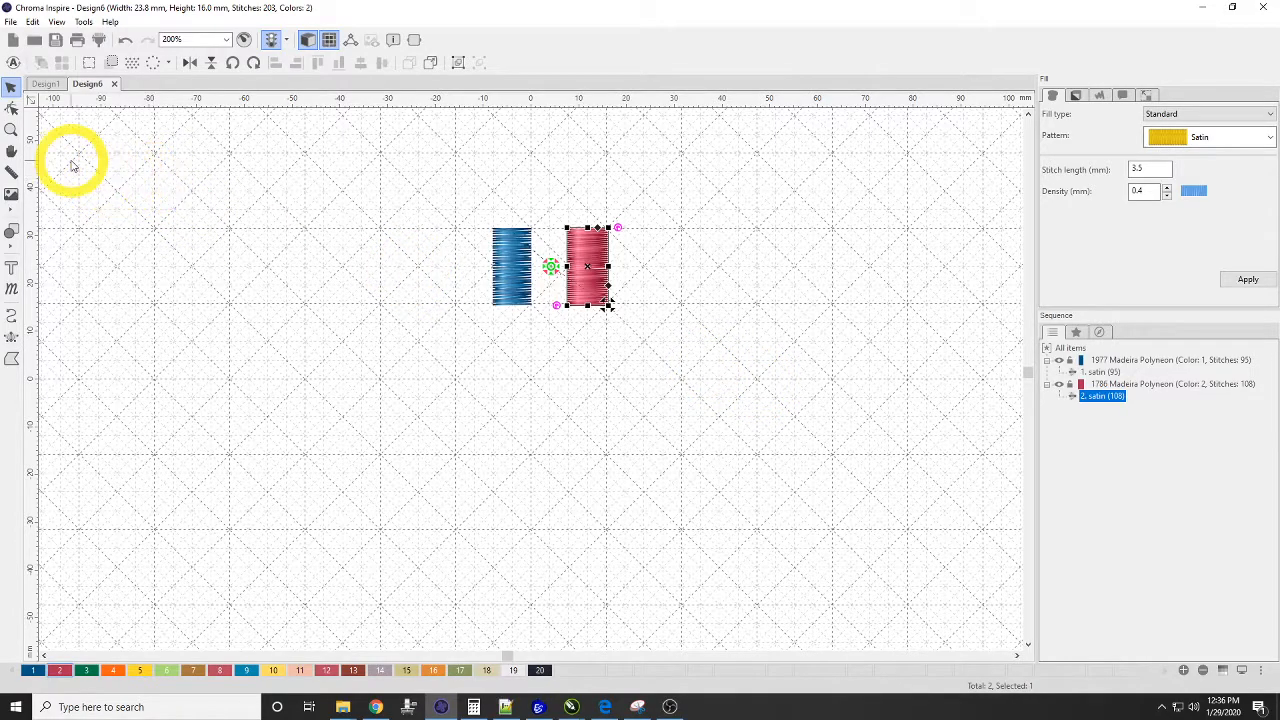
pyautogui.click(225, 268)
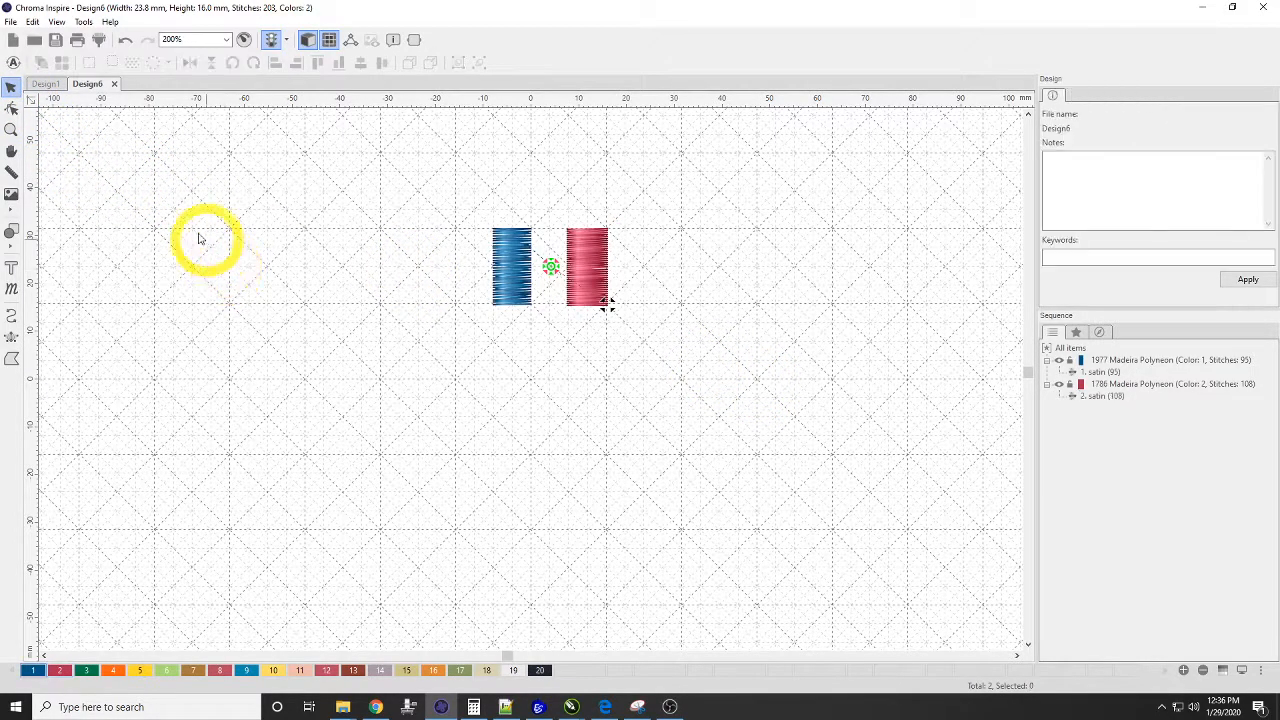
# - Set the default style in the general options to Woven Cotton
pyautogui.click(83, 21)
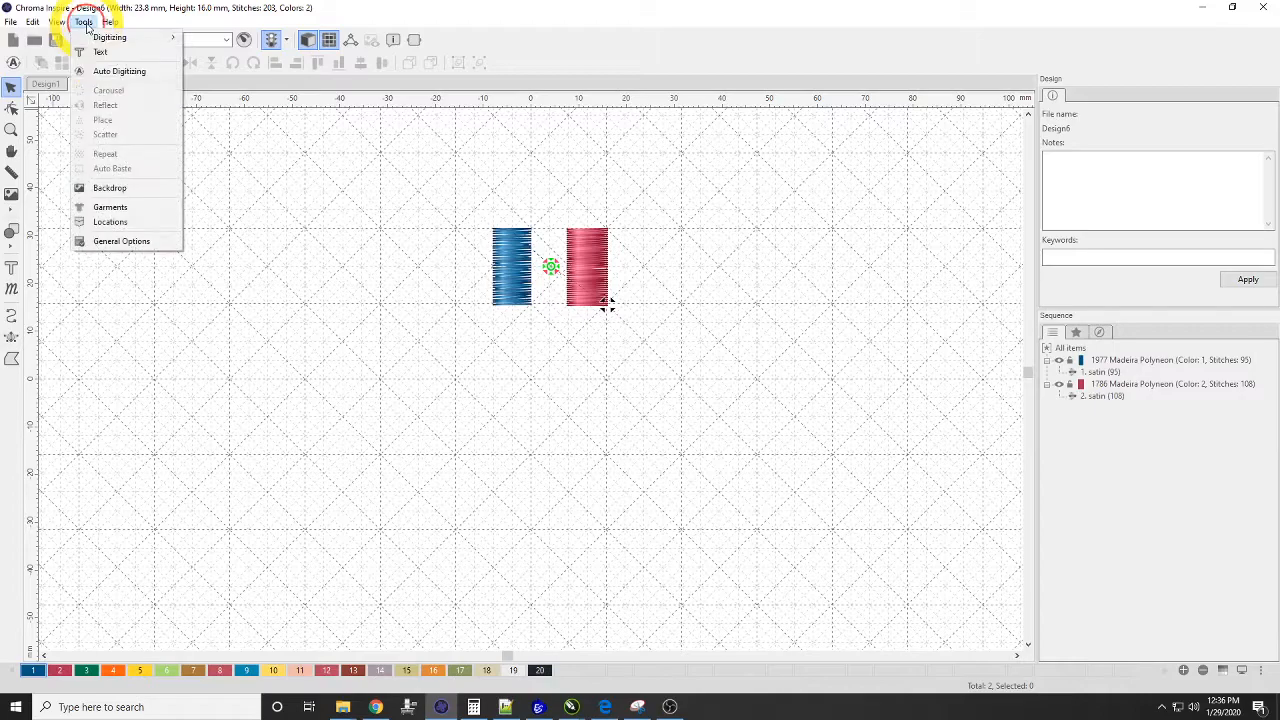
pyautogui.click(131, 244)
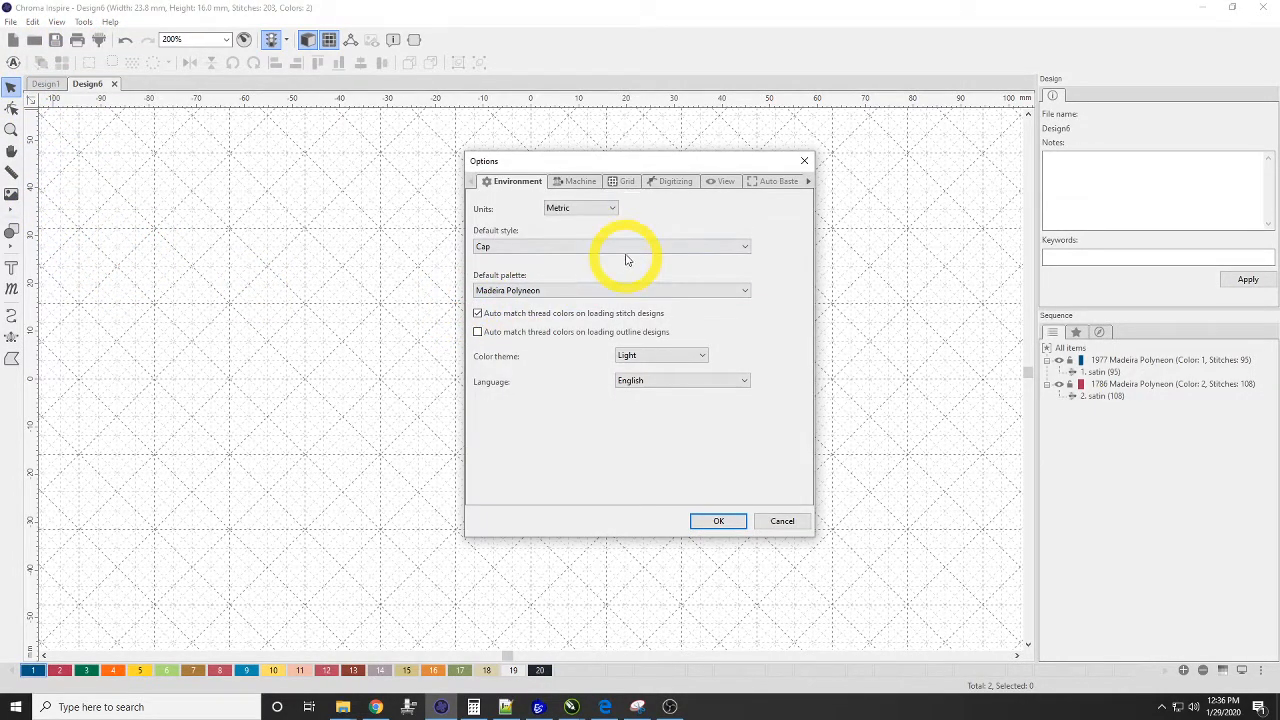
pyautogui.click(624, 247)
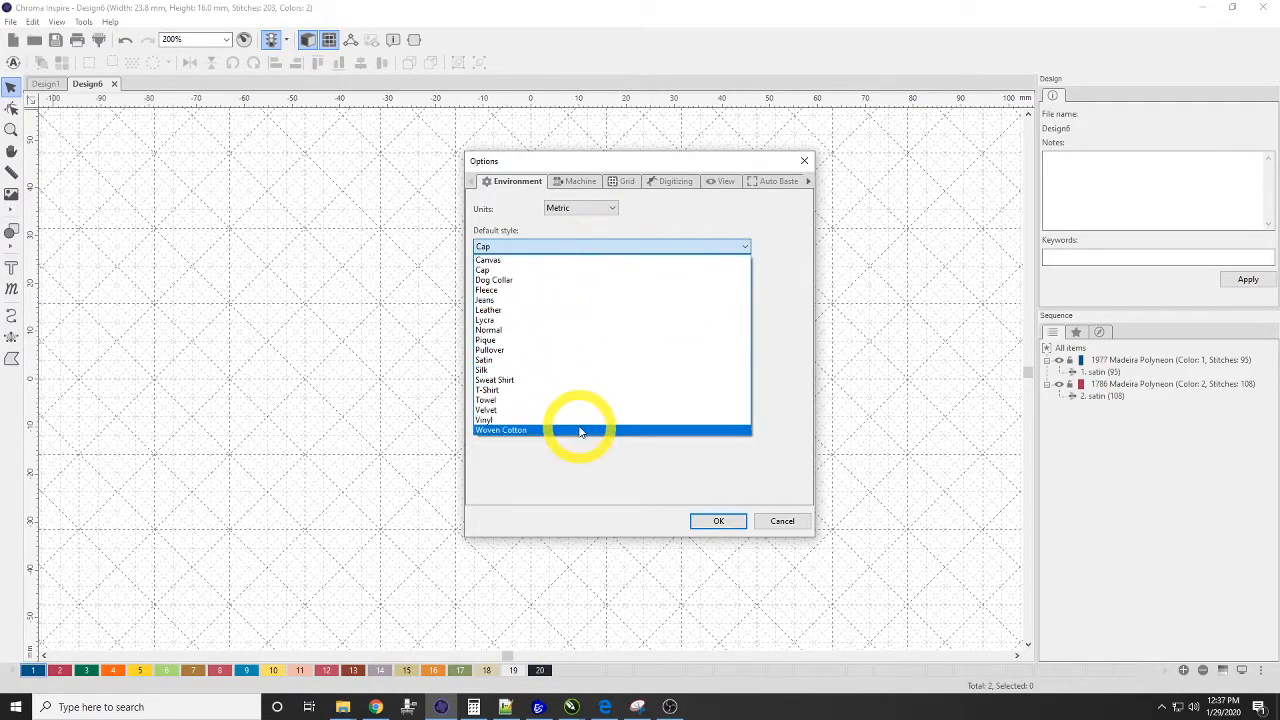
pyautogui.click(590, 431)
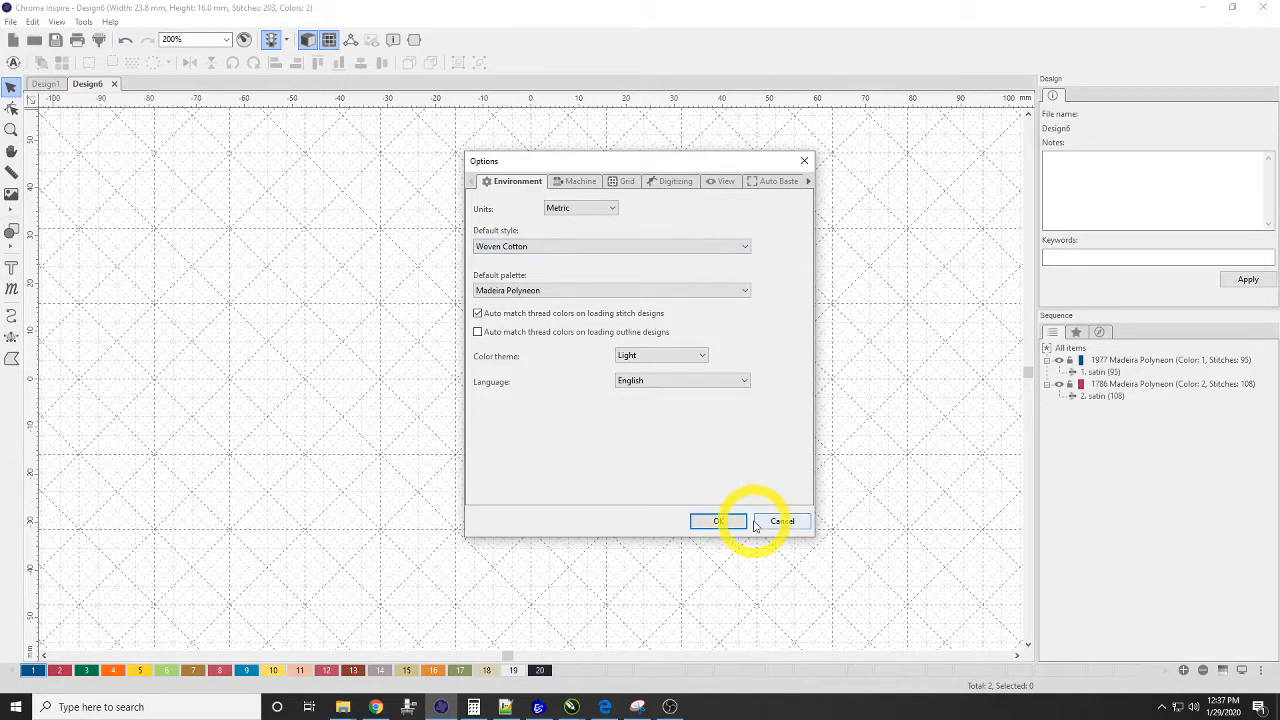
pyautogui.click(724, 521)
# - Digitize a third classic satin column about 8 mm wide and 16 mm high beside the second, with entry and exit at opposite corners
pyautogui.click(11, 337)
pyautogui.click(509, 316)
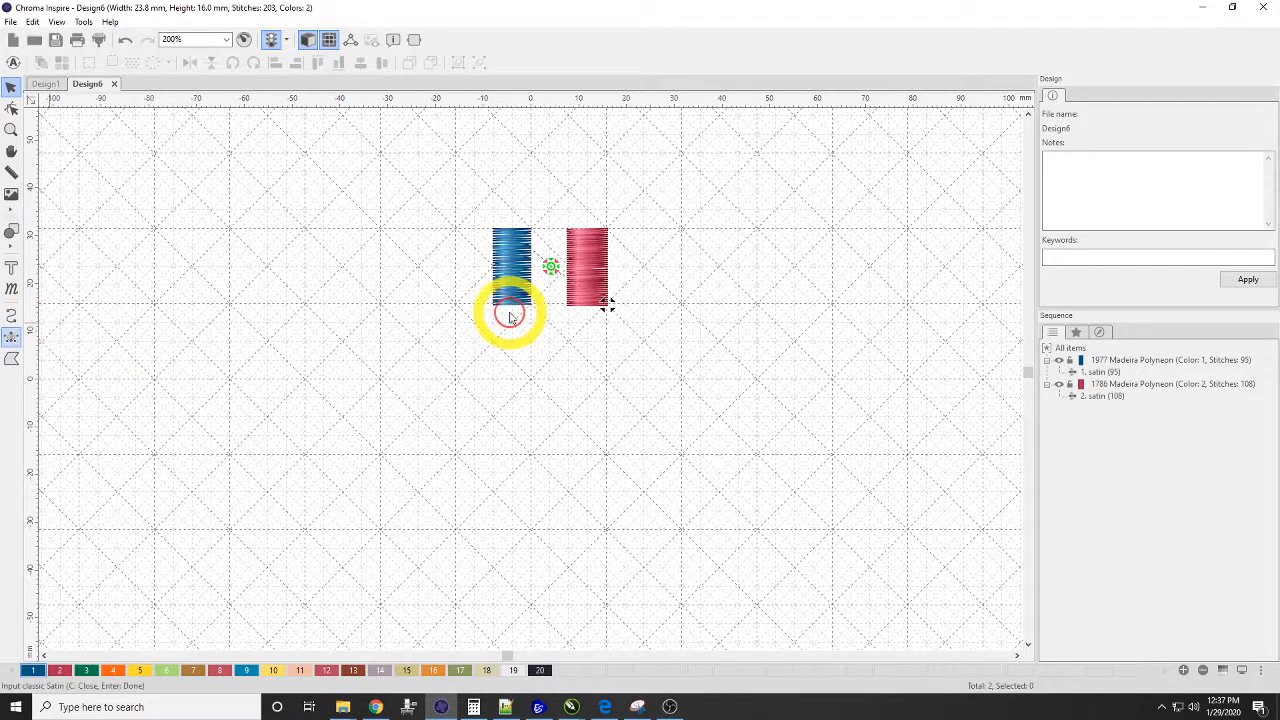
pyautogui.click(643, 229)
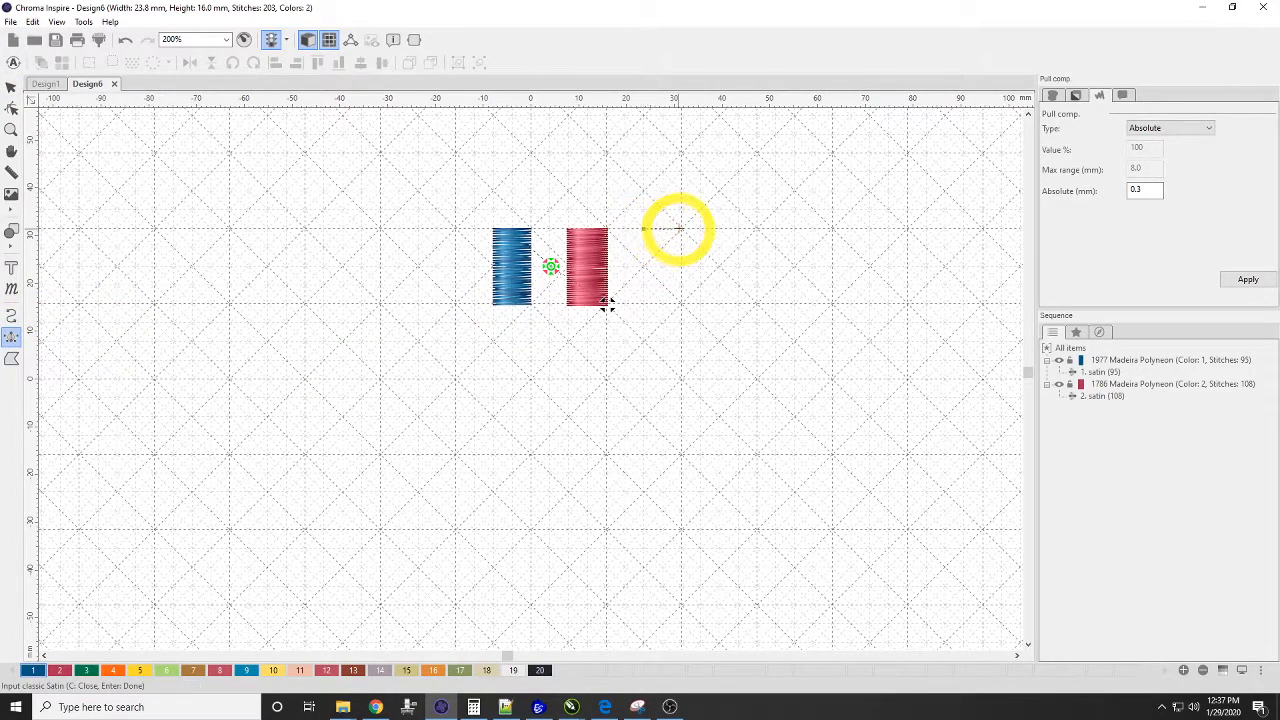
pyautogui.click(680, 229)
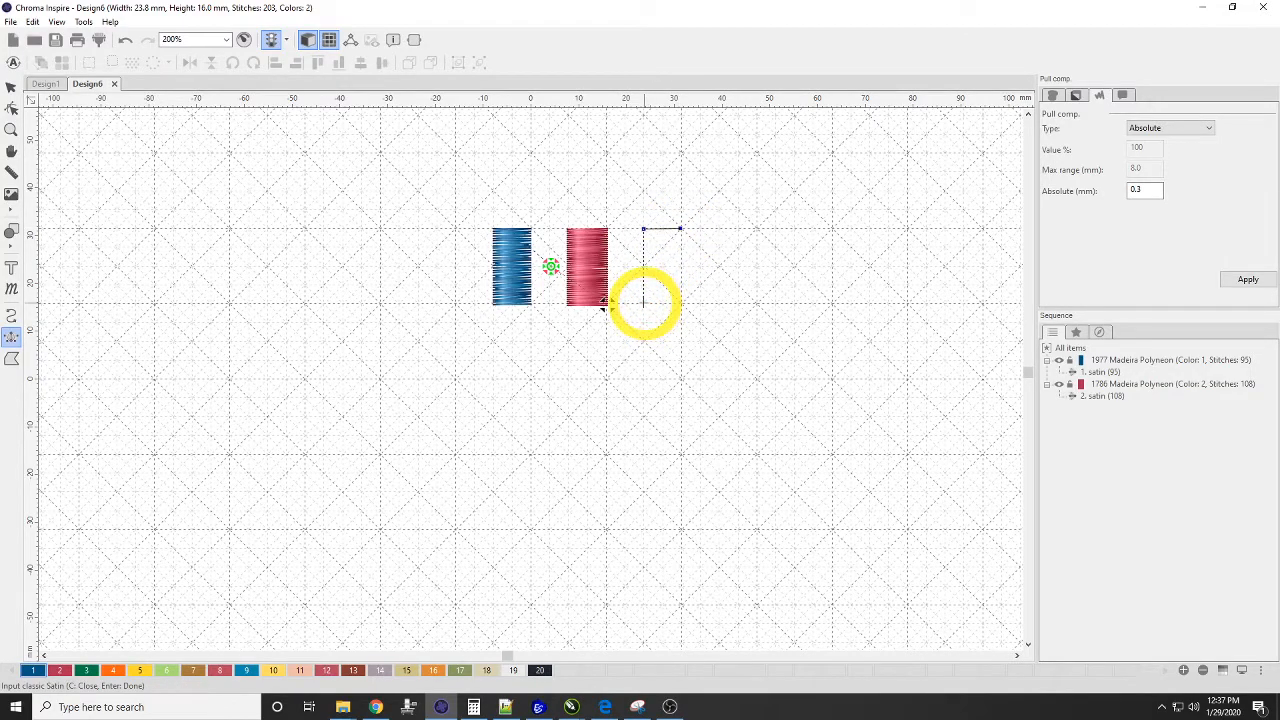
pyautogui.click(643, 302)
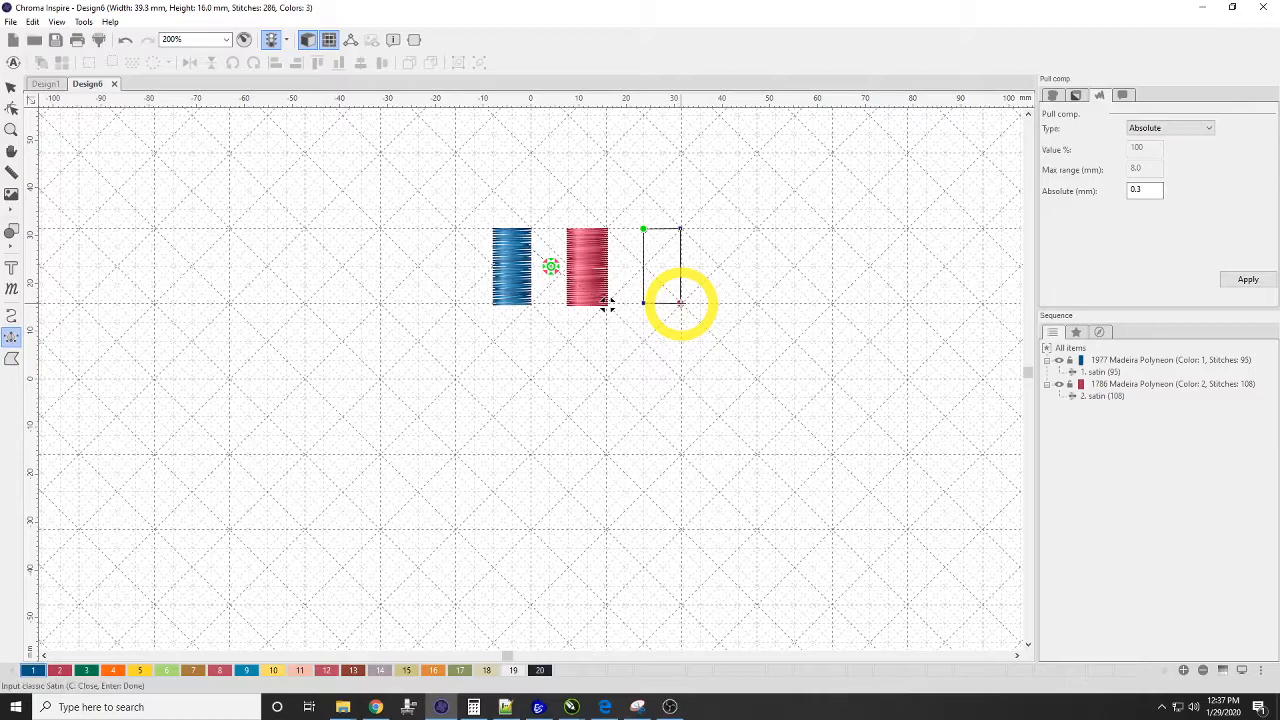
pyautogui.click(680, 302)
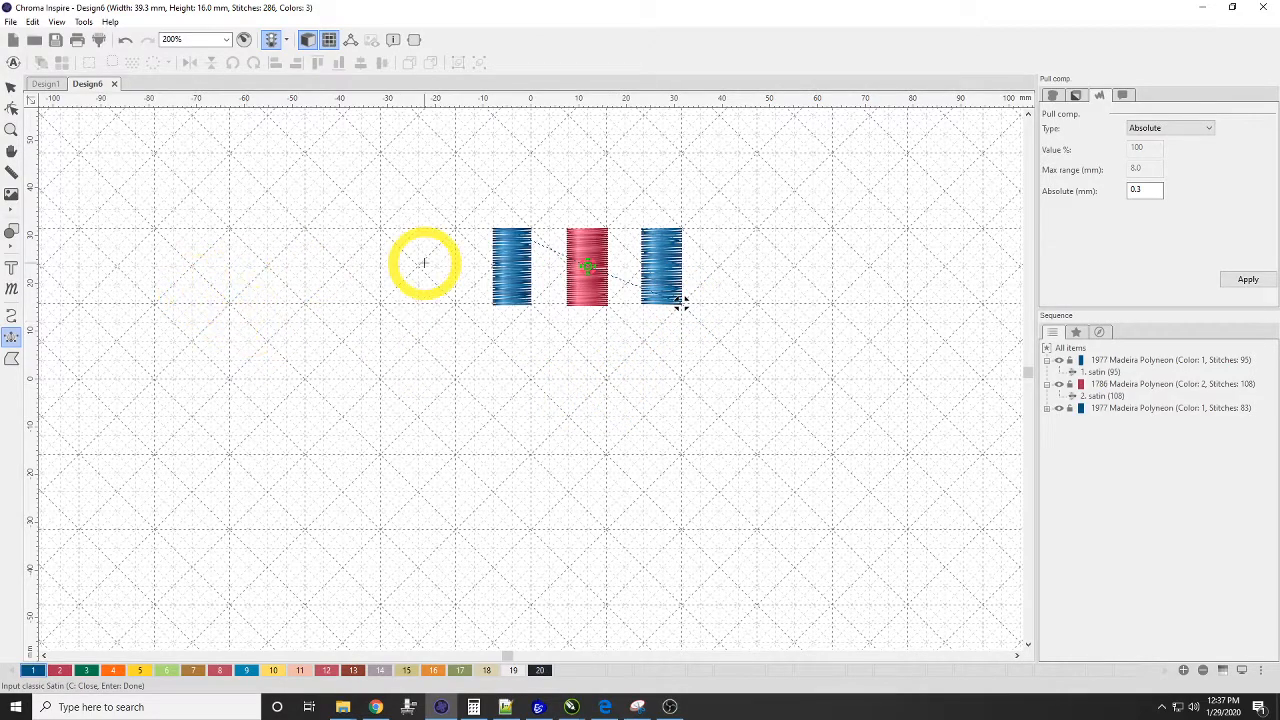
pyautogui.click(12, 90)
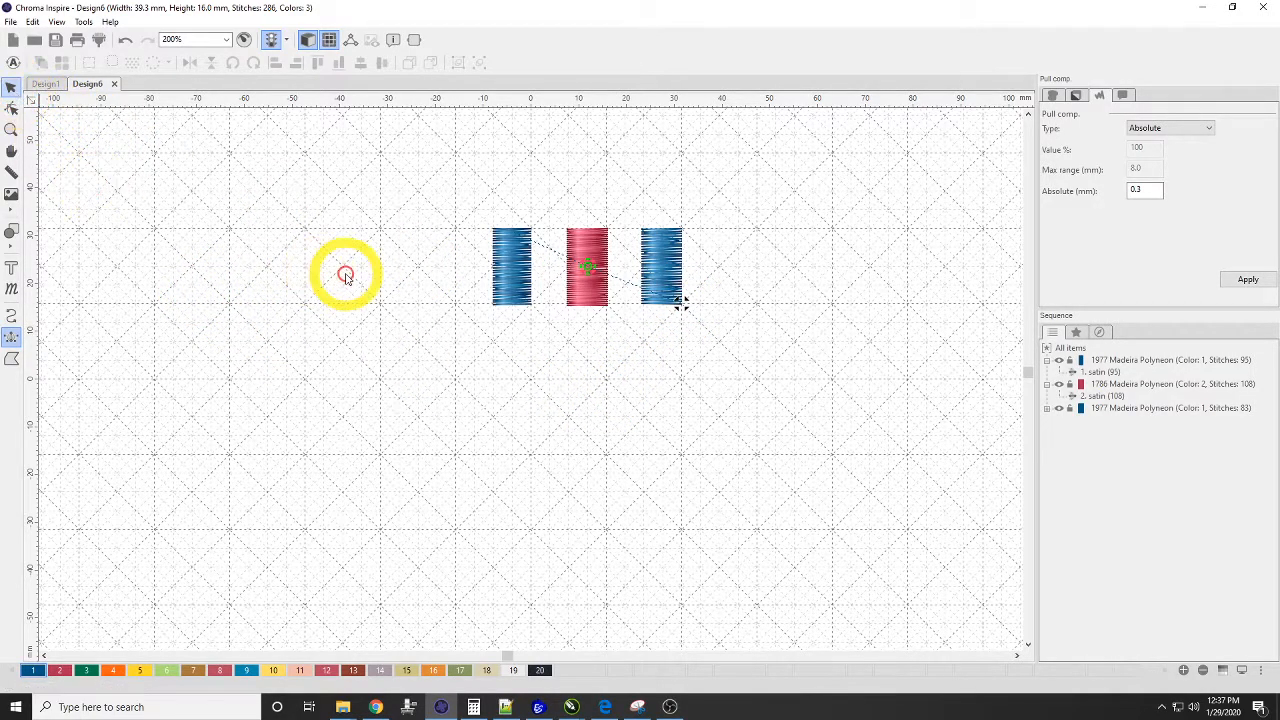
# - Examine the pull compensation and fill density settings of the third satin column
pyautogui.click(665, 285)
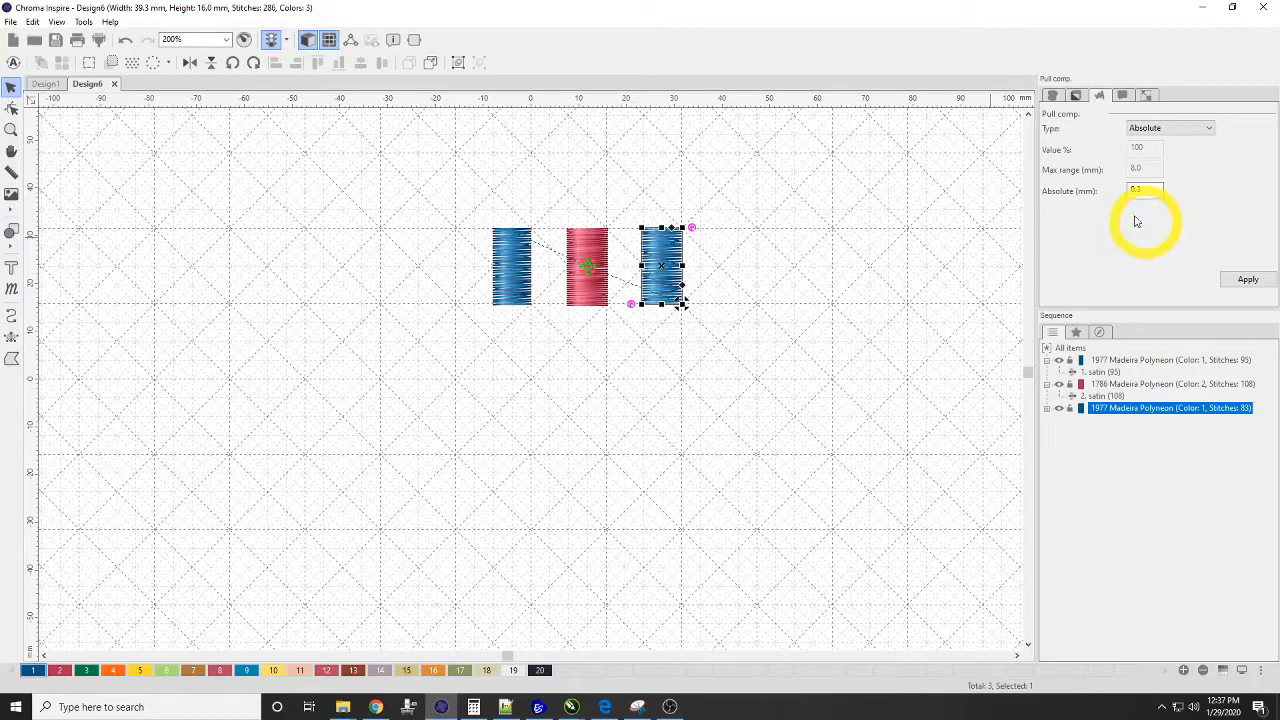
pyautogui.click(1056, 98)
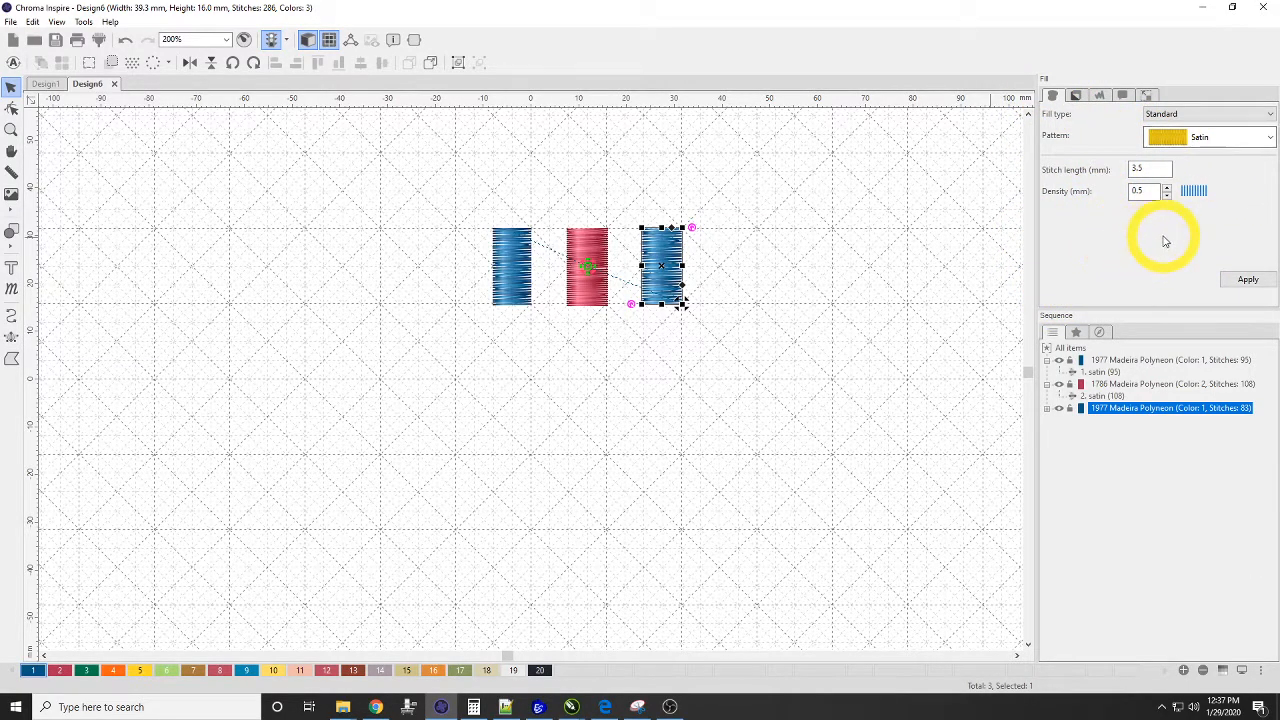
pyautogui.click(589, 369)
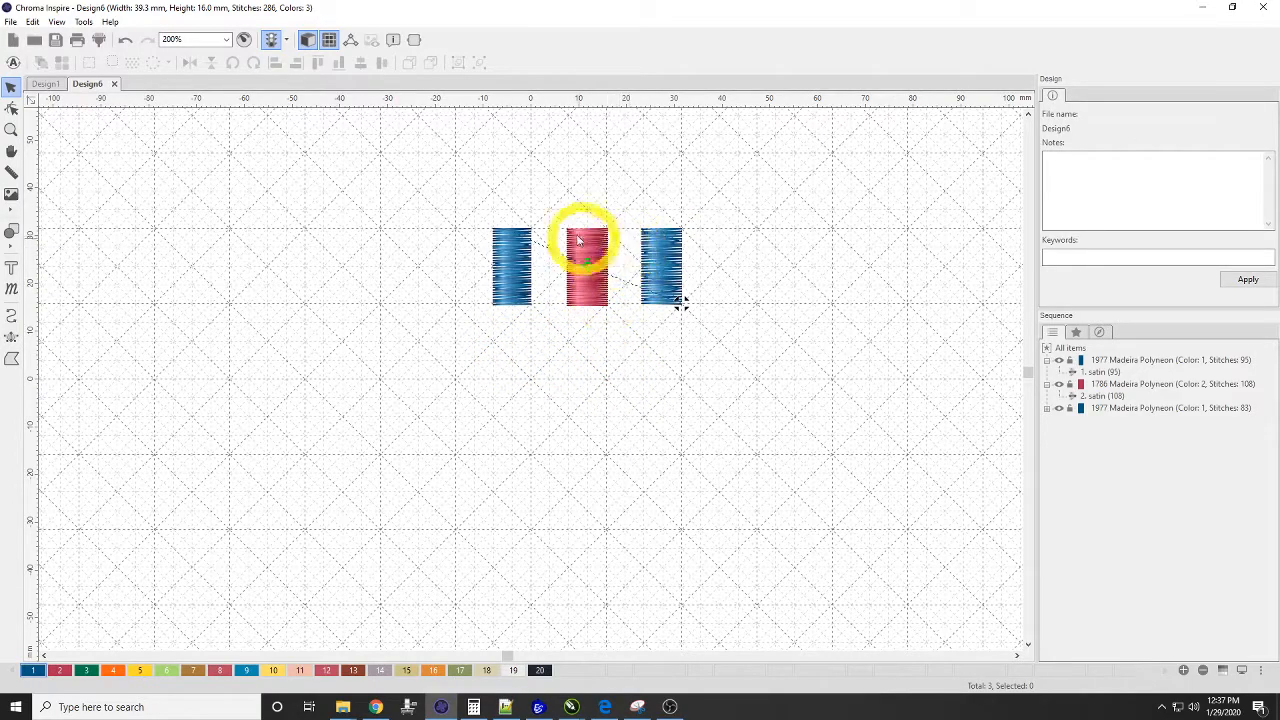
# - Recolor the third satin column with palette color 5, Madeira Polyneon 1925
pyautogui.click(516, 282)
pyautogui.click(587, 258)
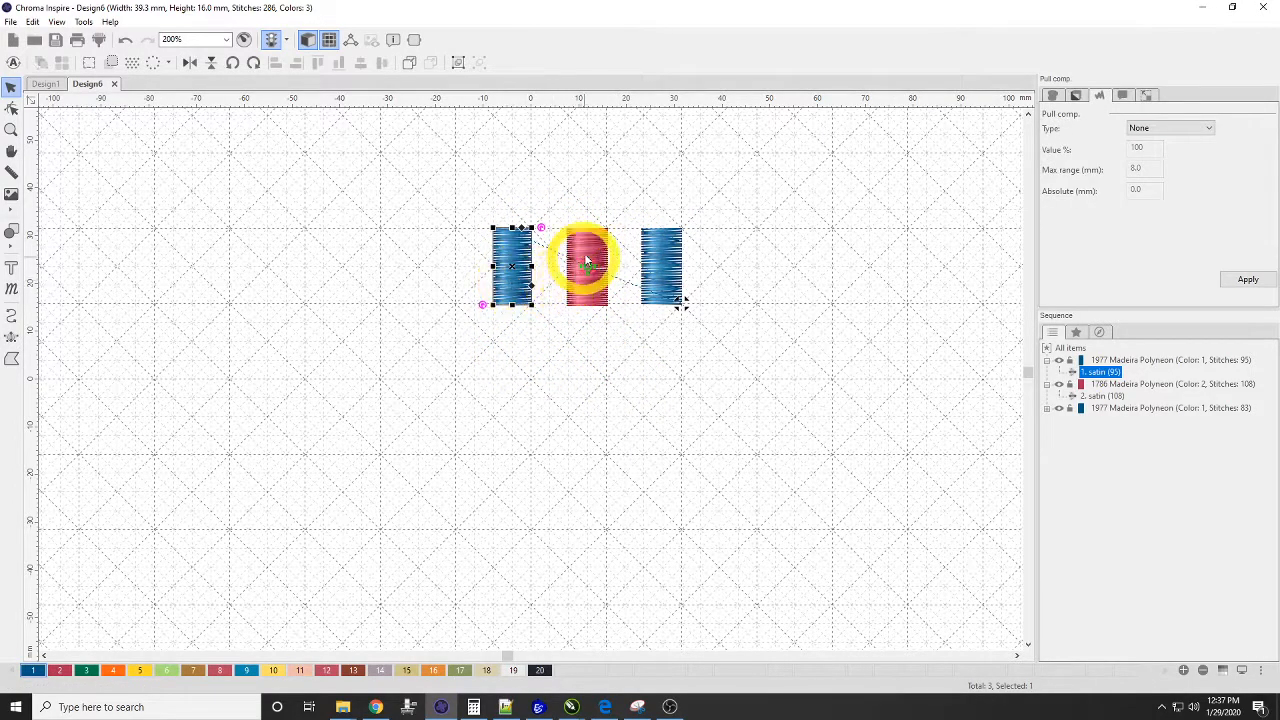
pyautogui.click(679, 268)
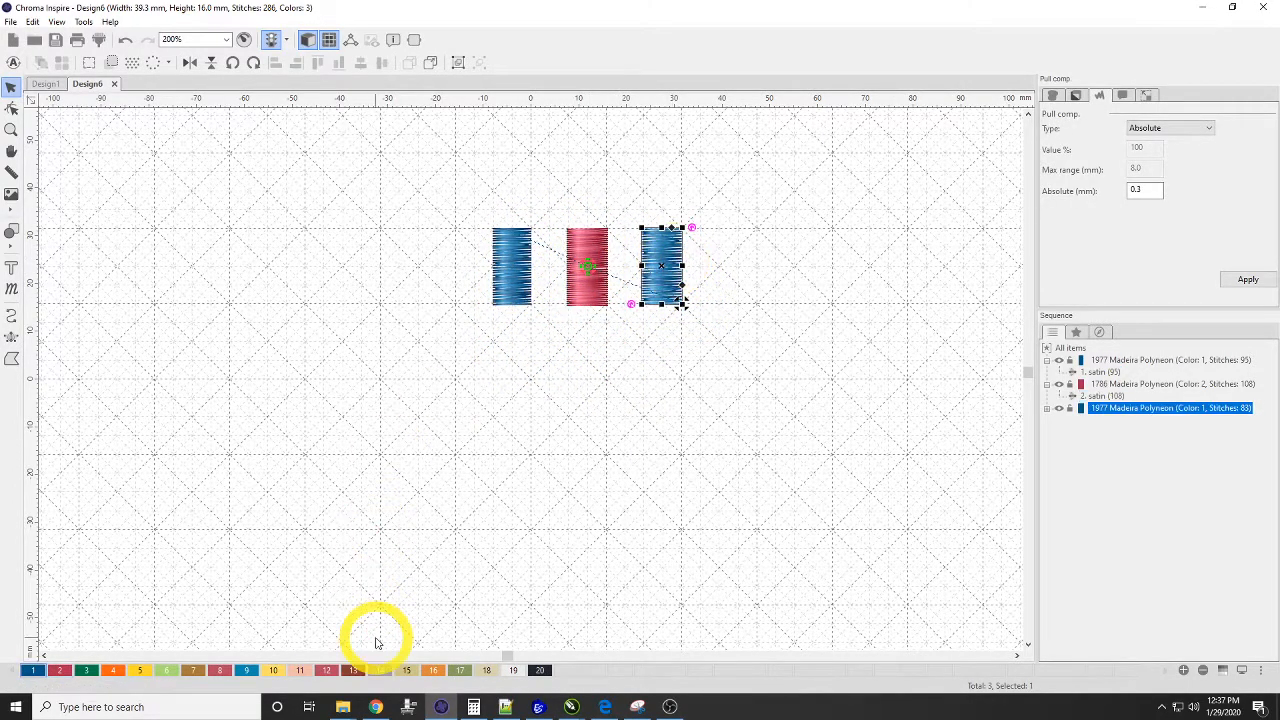
pyautogui.click(145, 670)
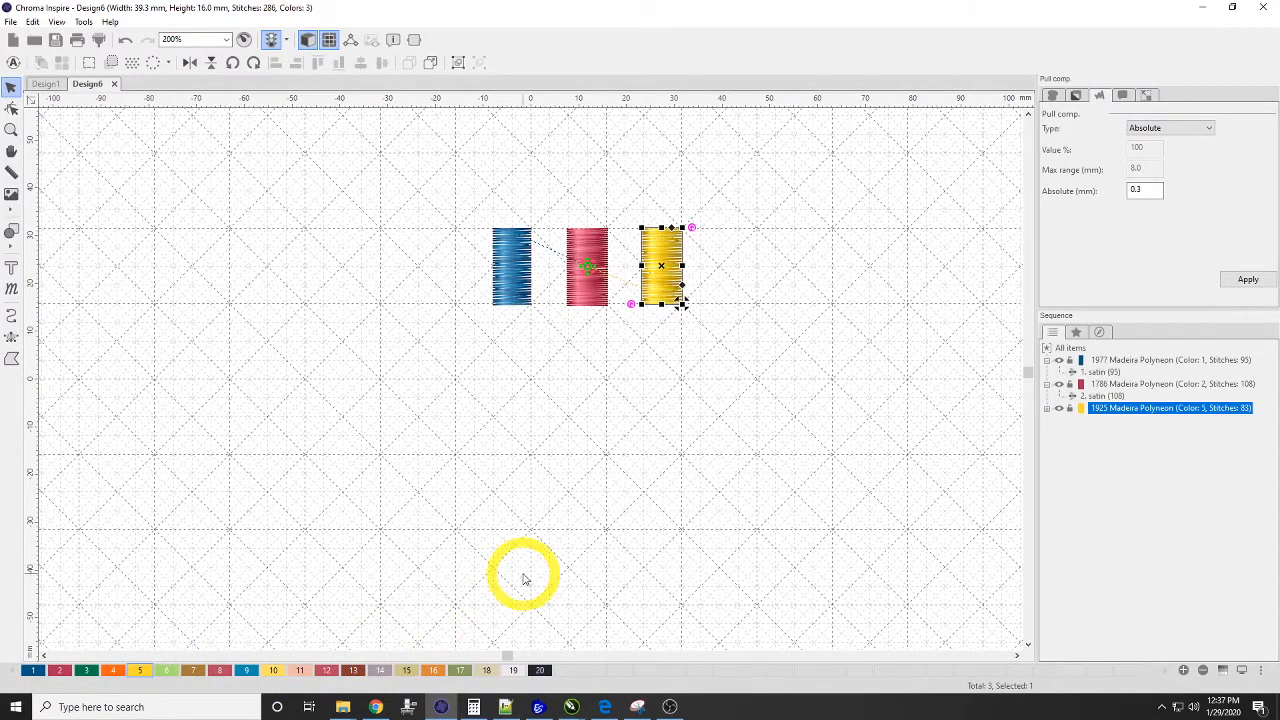
pyautogui.click(760, 388)
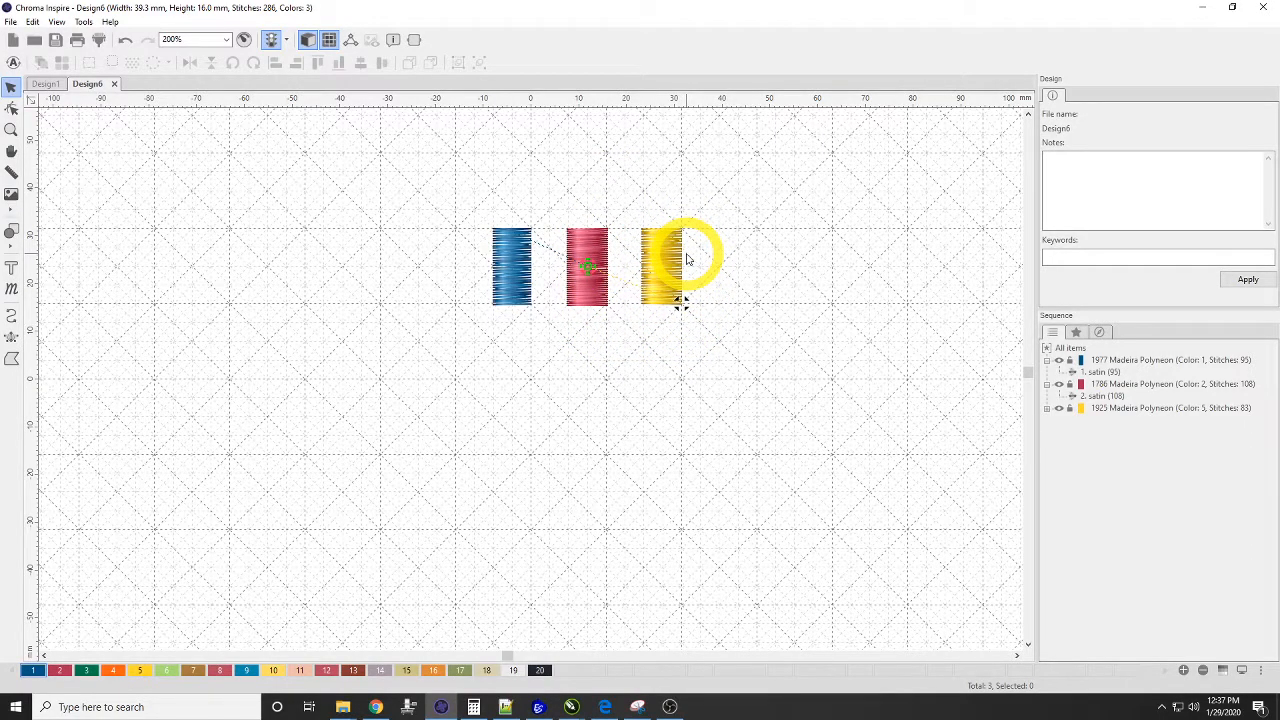
# - Set the blue satin column's pull compensation to Absolute with a value of 0.3 mm
pyautogui.scroll(2, 598, 265)
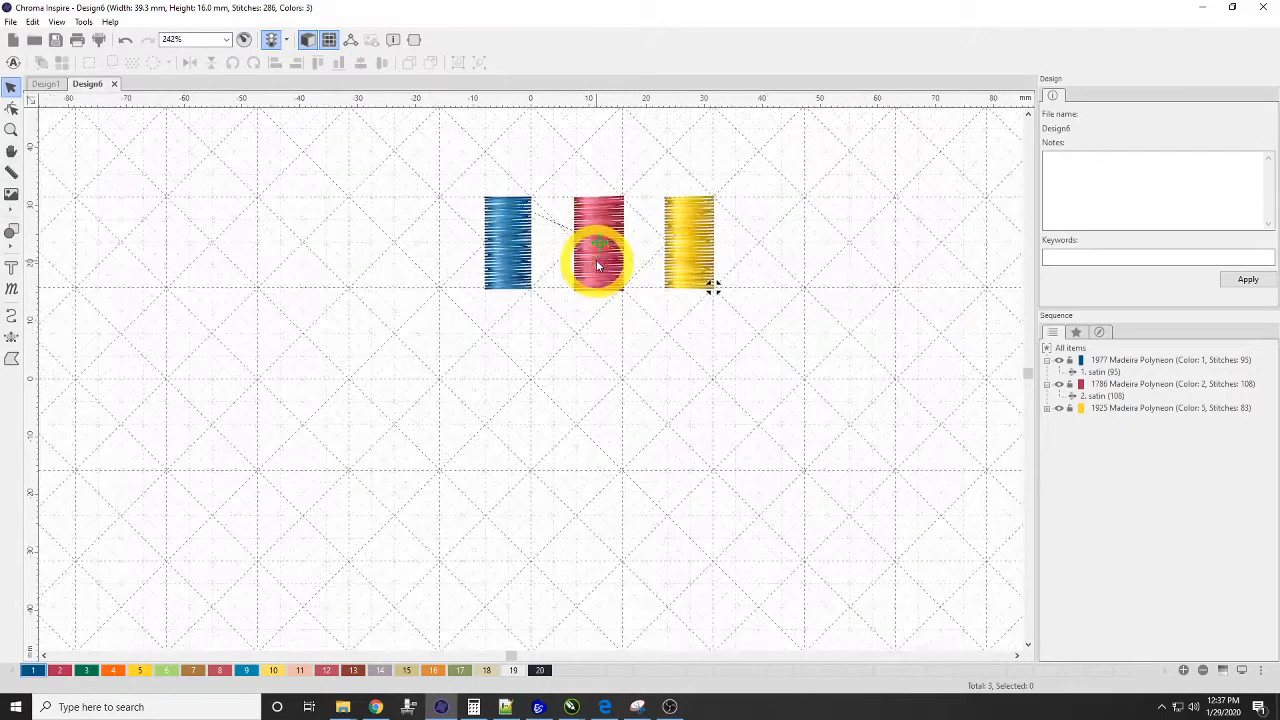
pyautogui.scroll(5, 628, 210)
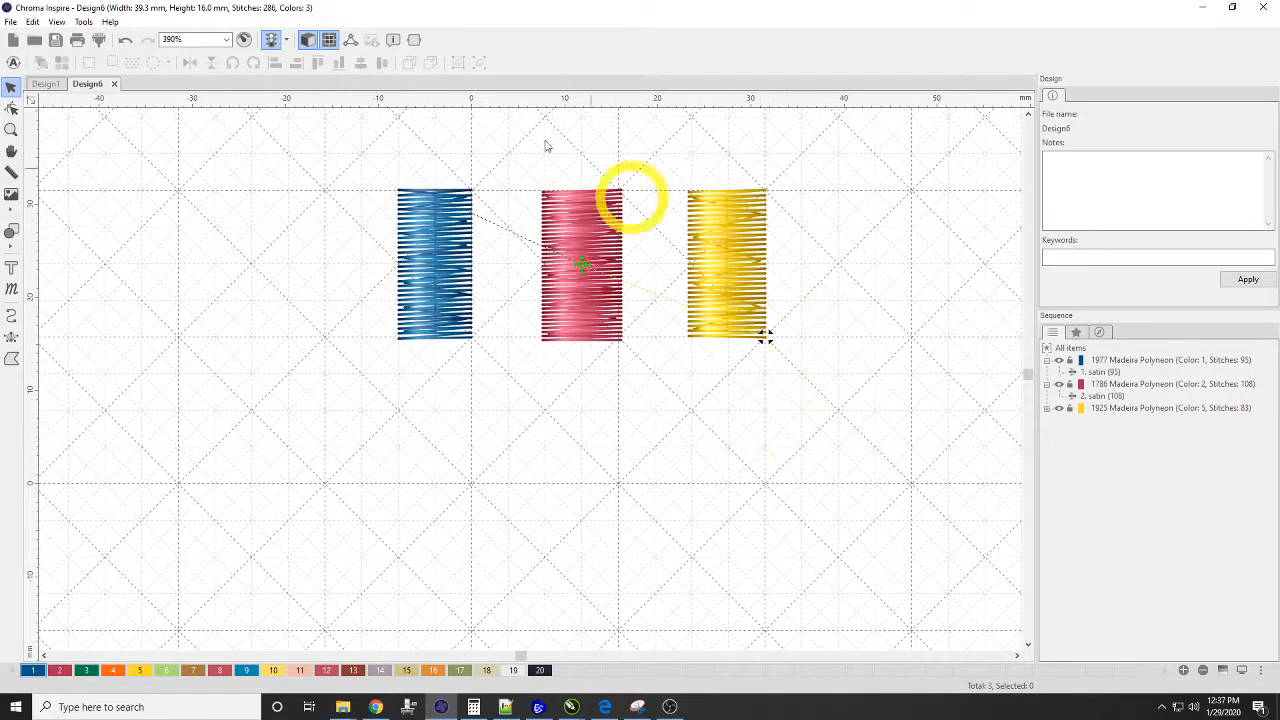
pyautogui.click(432, 236)
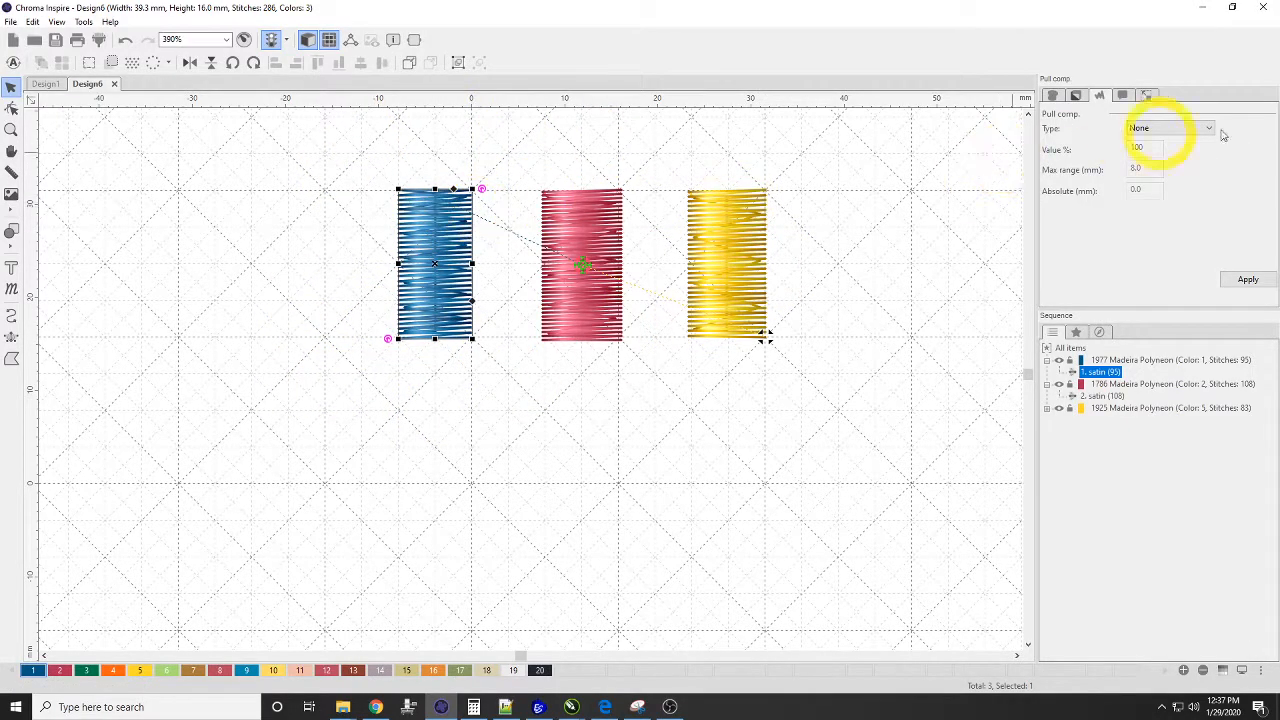
pyautogui.click(1146, 156)
pyautogui.click(1130, 195)
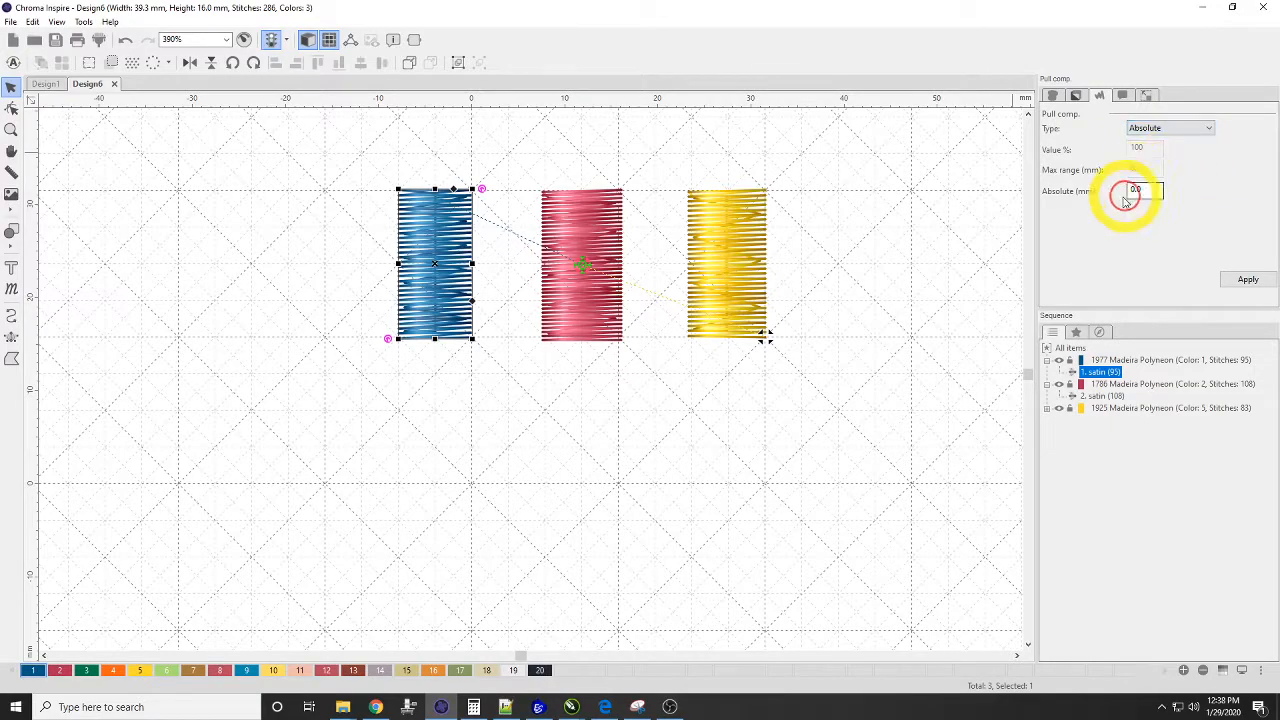
pyautogui.moveTo(1147, 190); pyautogui.dragTo(1070, 195)
pyautogui.write('0.3')
pyautogui.press('Return')
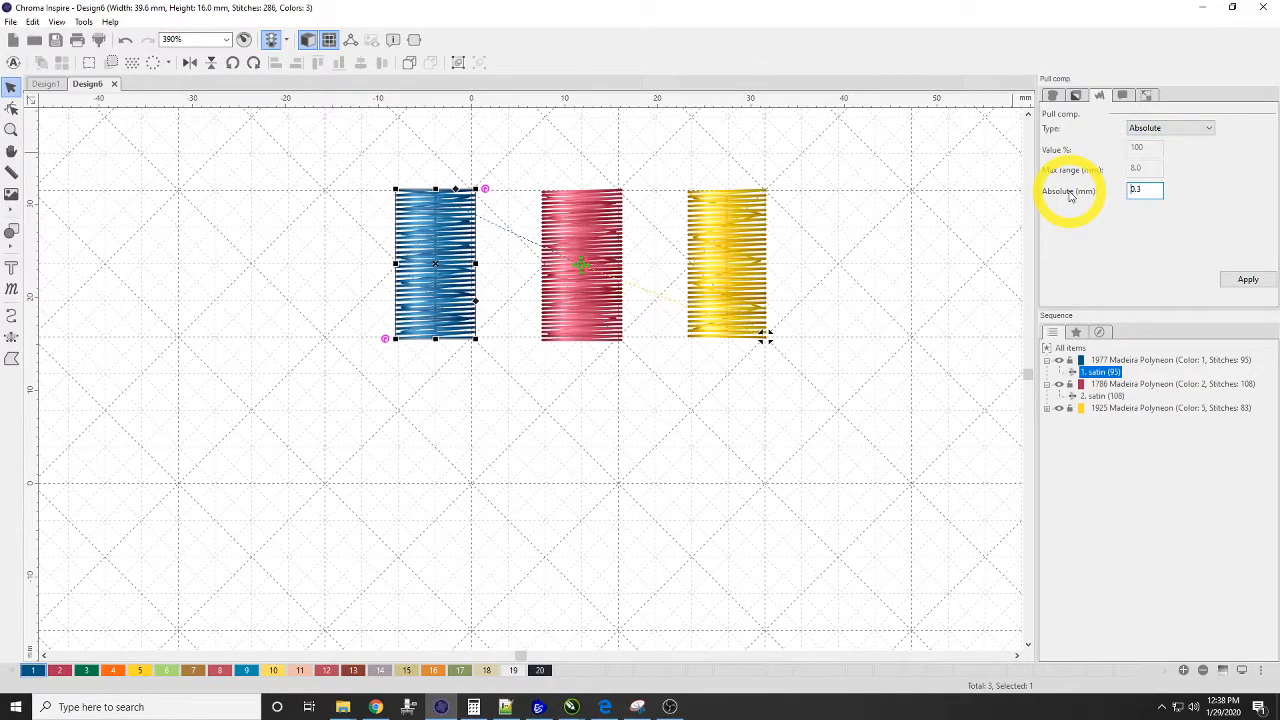
pyautogui.click(490, 485)
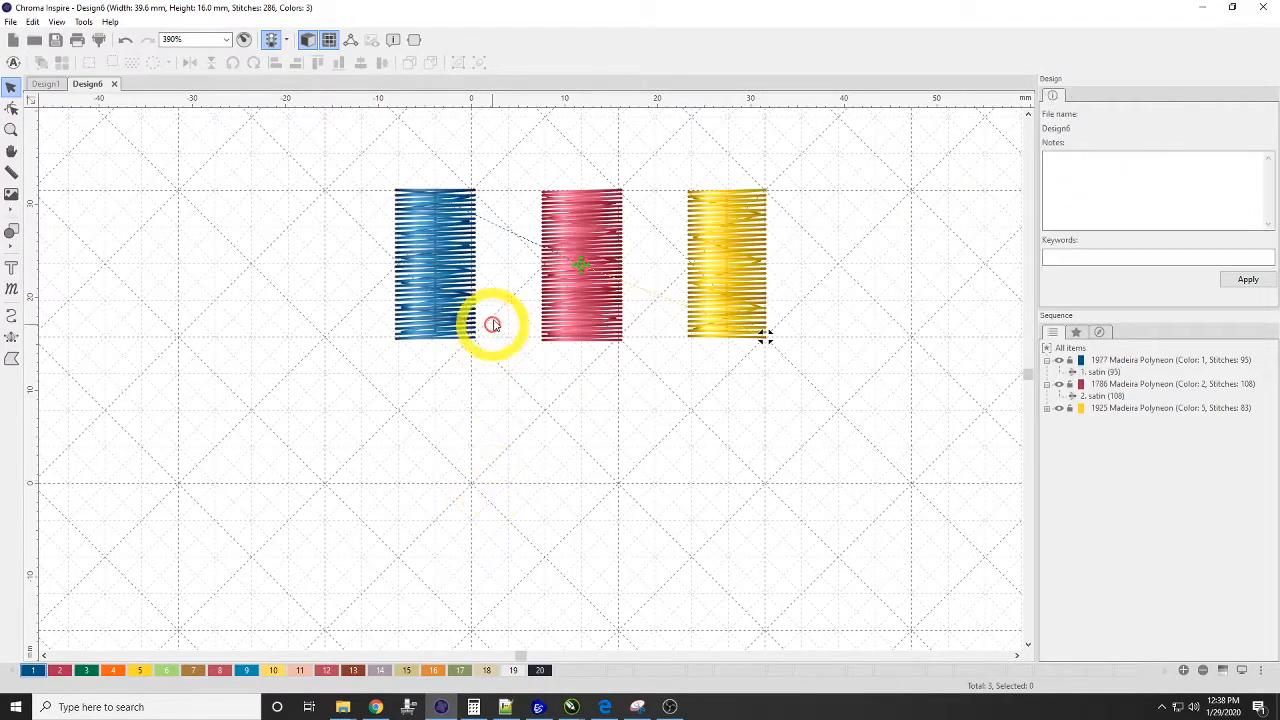
# - Set the blue satin column's pull compensation type back to None and apply it
pyautogui.scroll(-4, 497, 331)
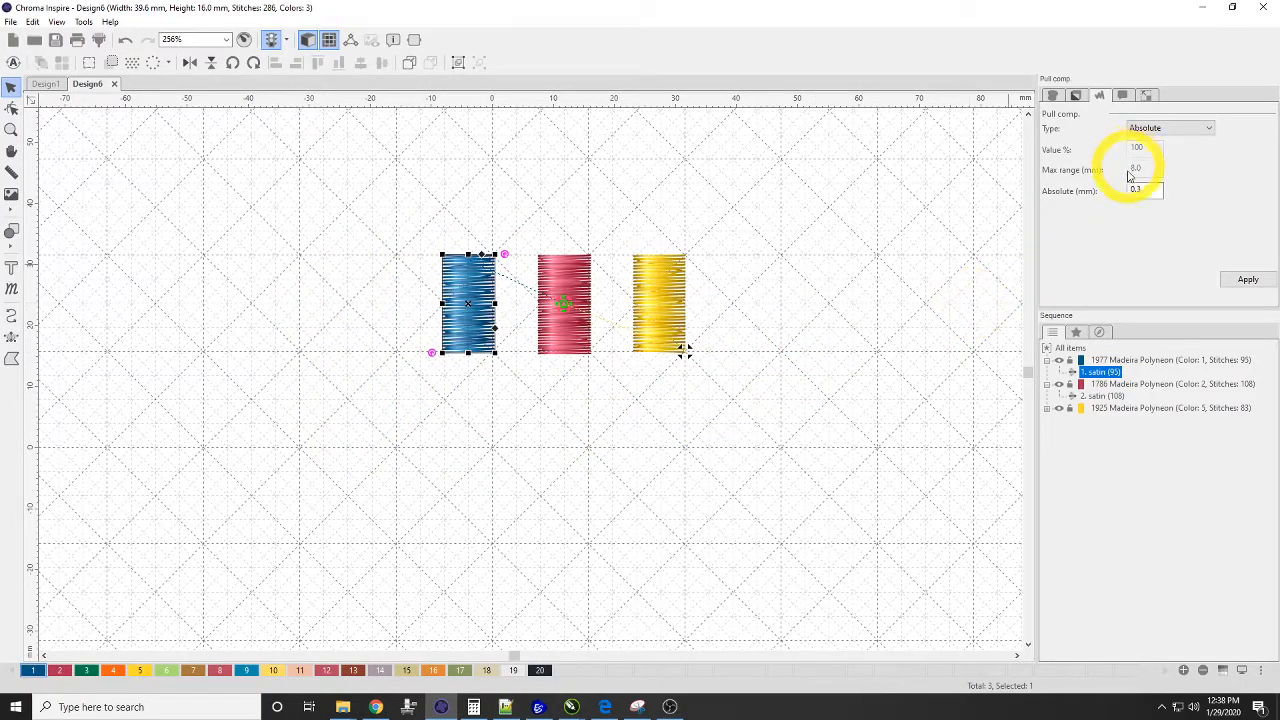
pyautogui.click(1175, 130)
pyautogui.click(1166, 142)
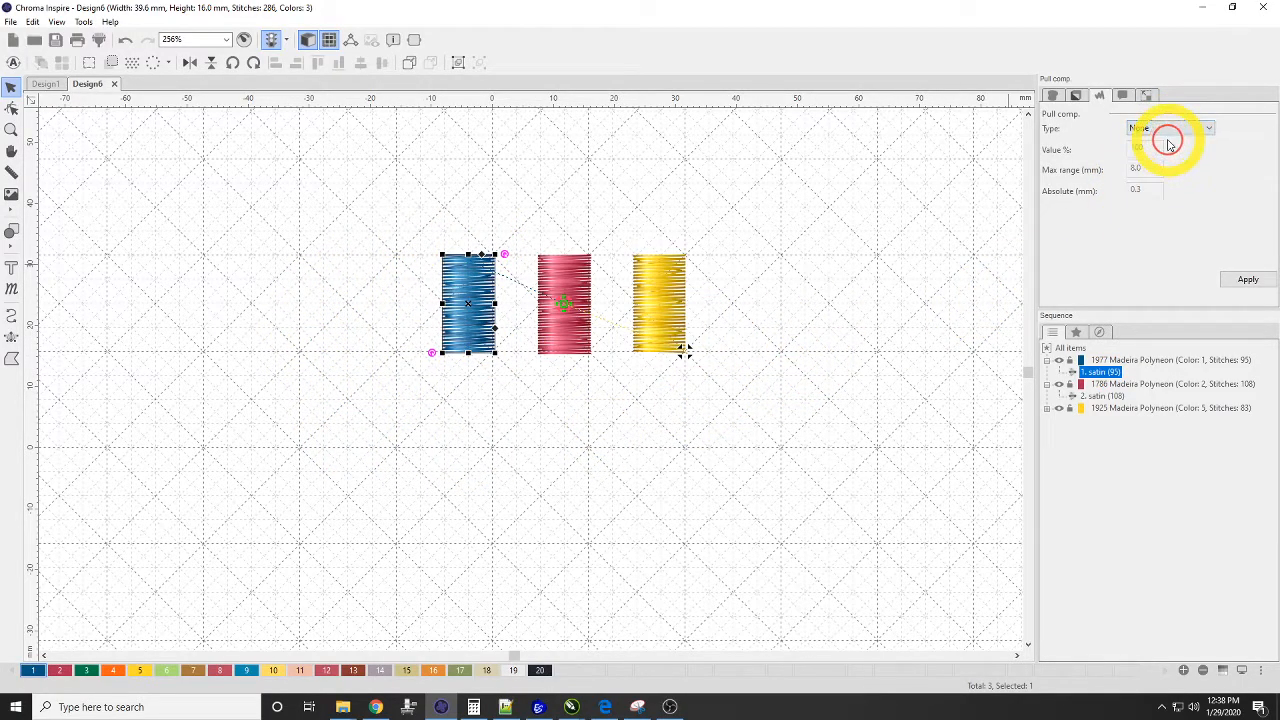
pyautogui.click(1246, 280)
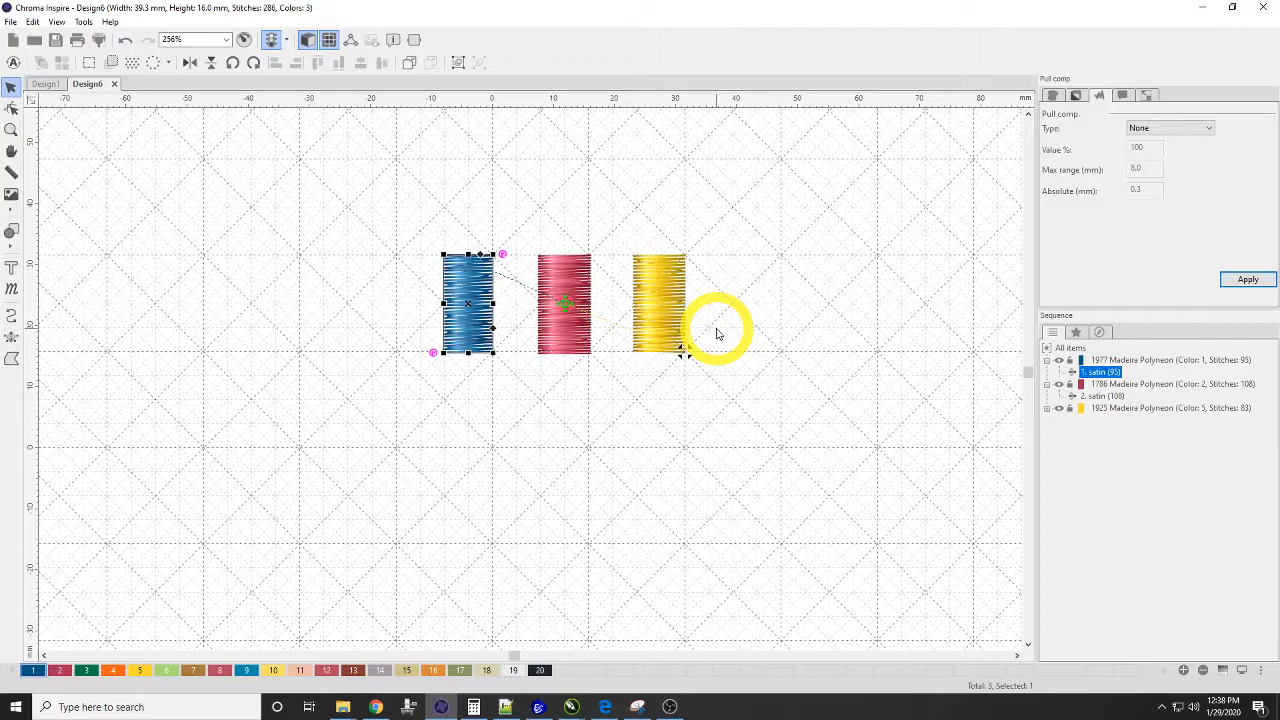
pyautogui.click(356, 251)
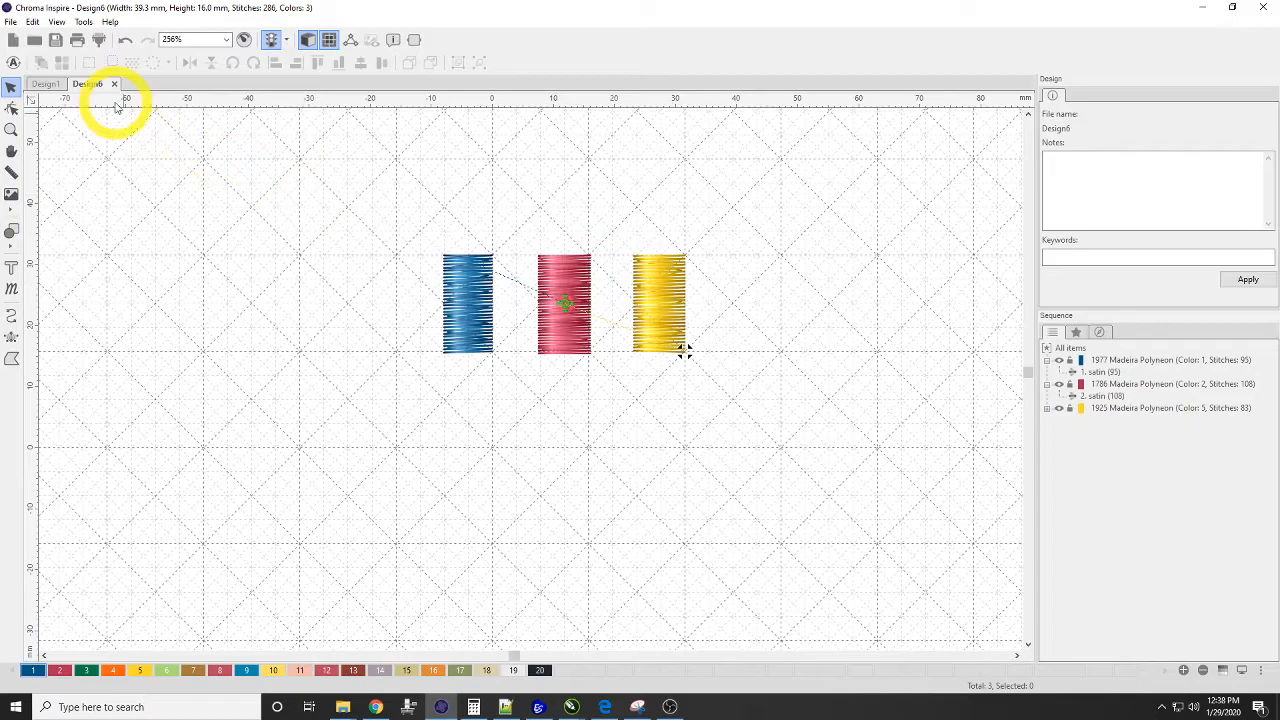
# - Create a new blank design and set the default style in the general options to Cap
pyautogui.click(13, 41)
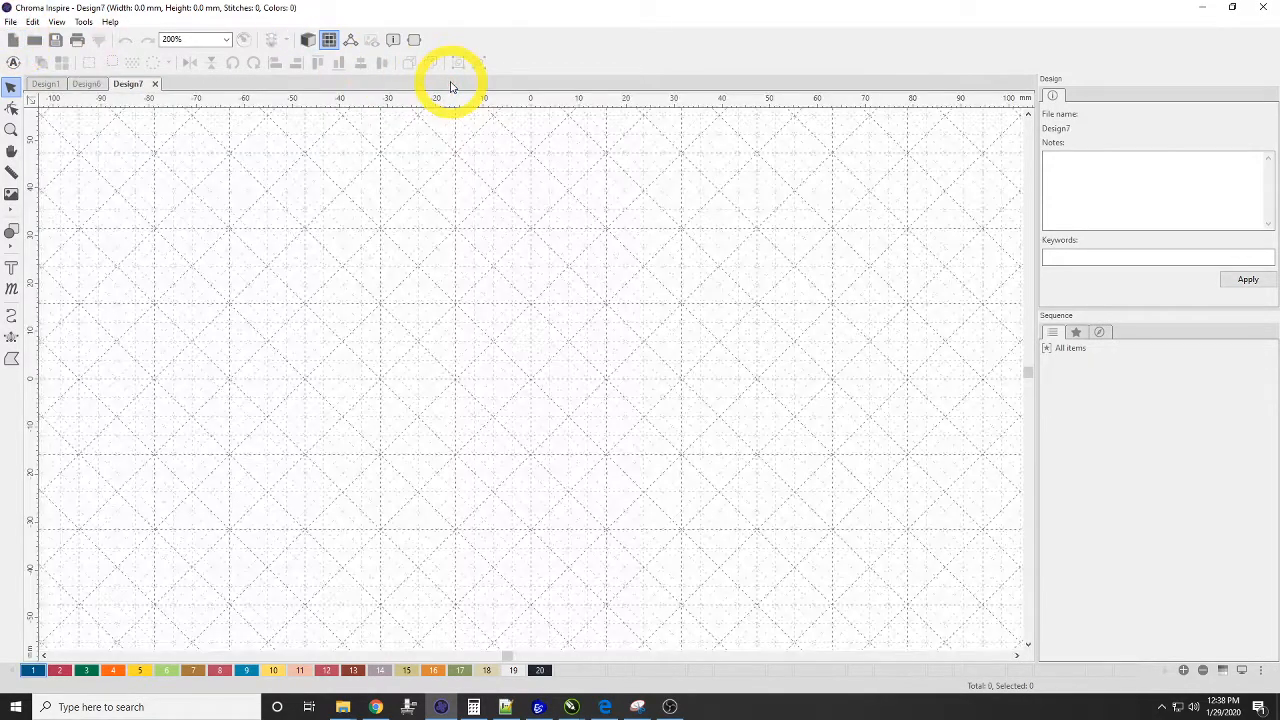
pyautogui.click(83, 21)
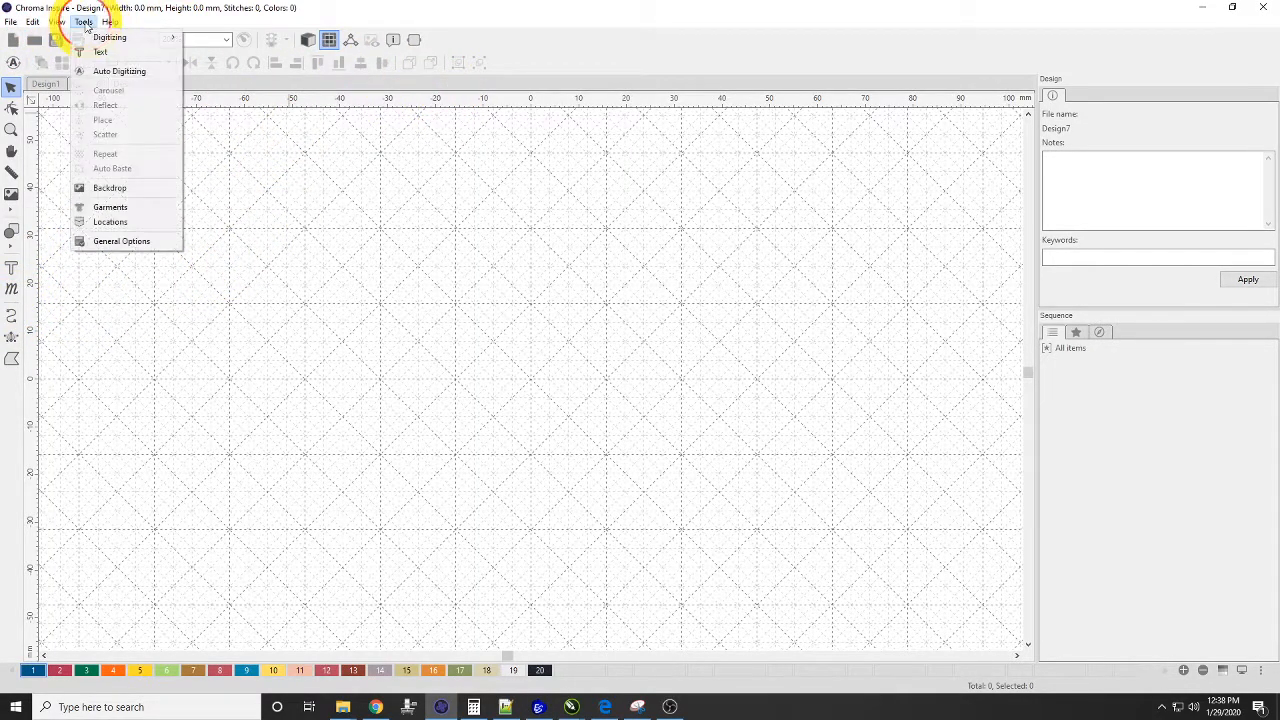
pyautogui.click(115, 243)
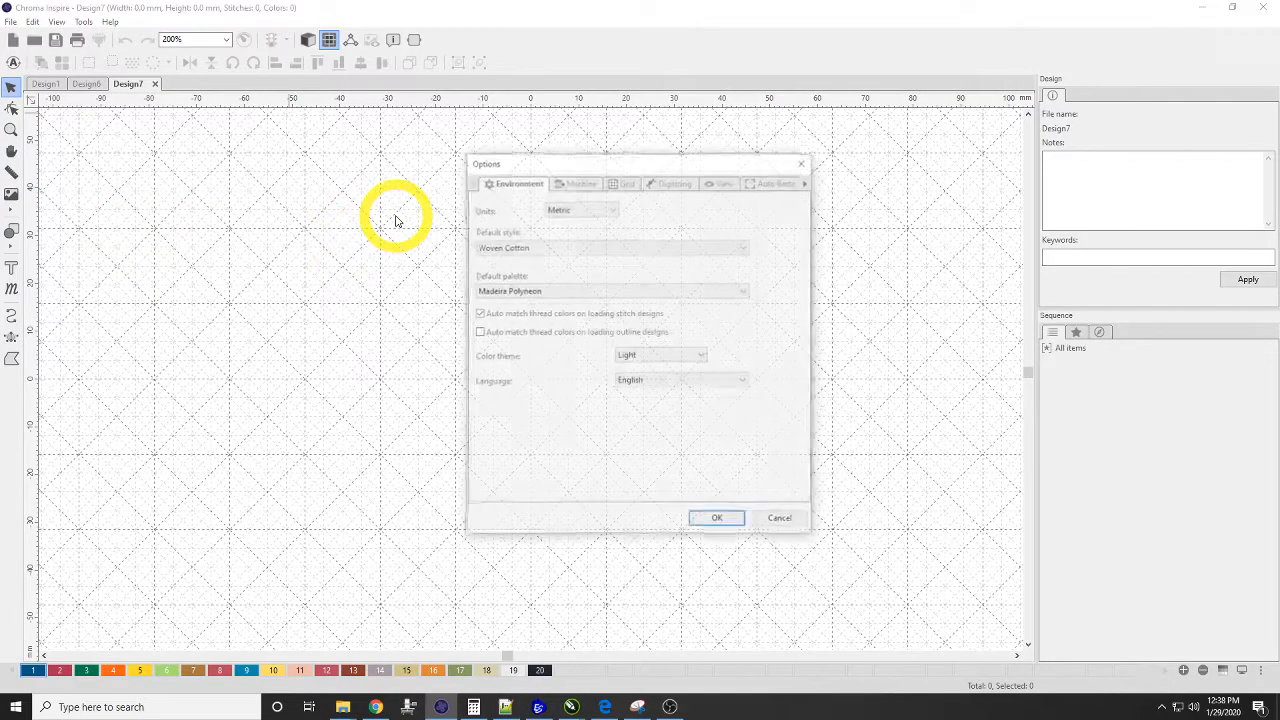
pyautogui.click(537, 250)
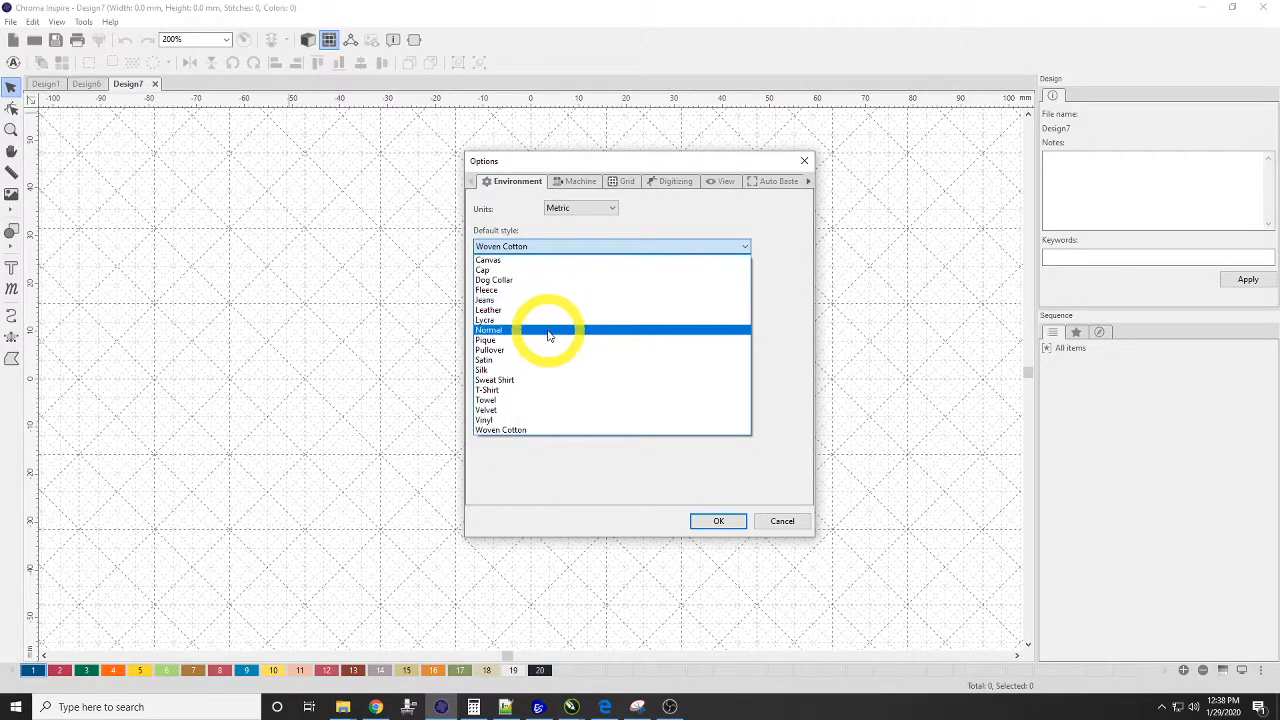
pyautogui.click(558, 271)
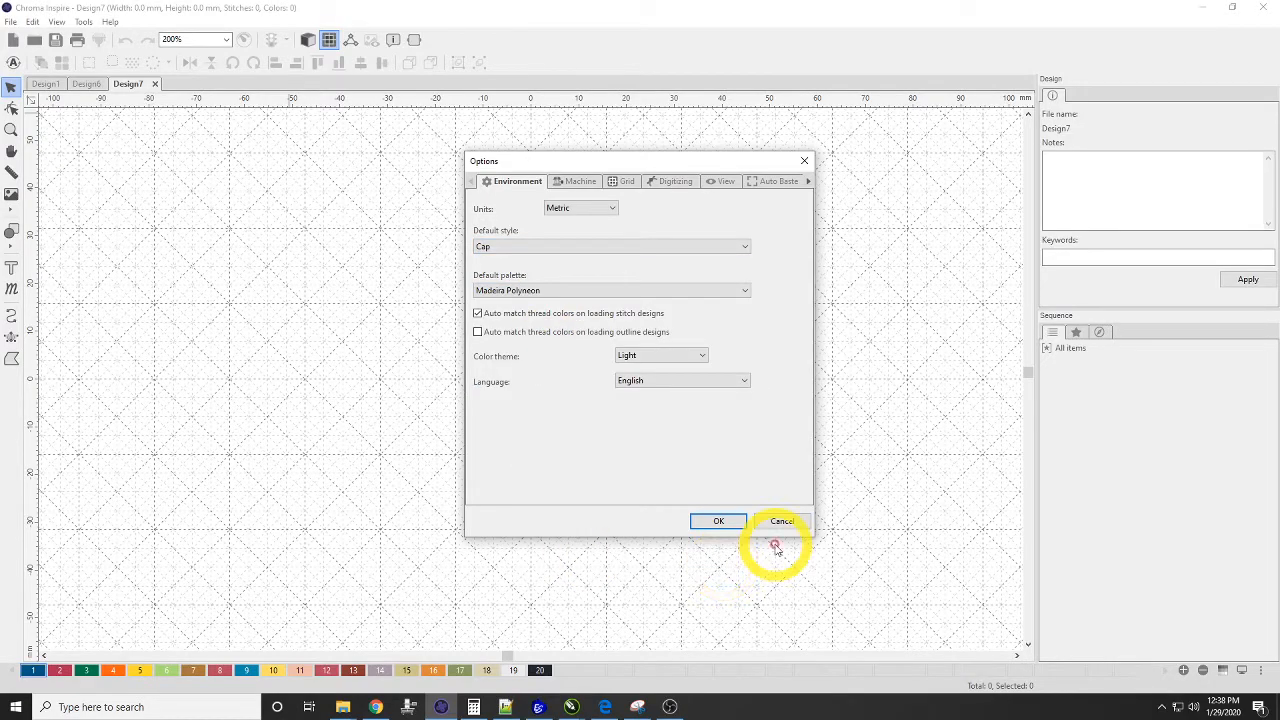
pyautogui.click(719, 521)
# - Return to Design6 and examine the stitch settings of the blue and red satin columns
pyautogui.click(88, 85)
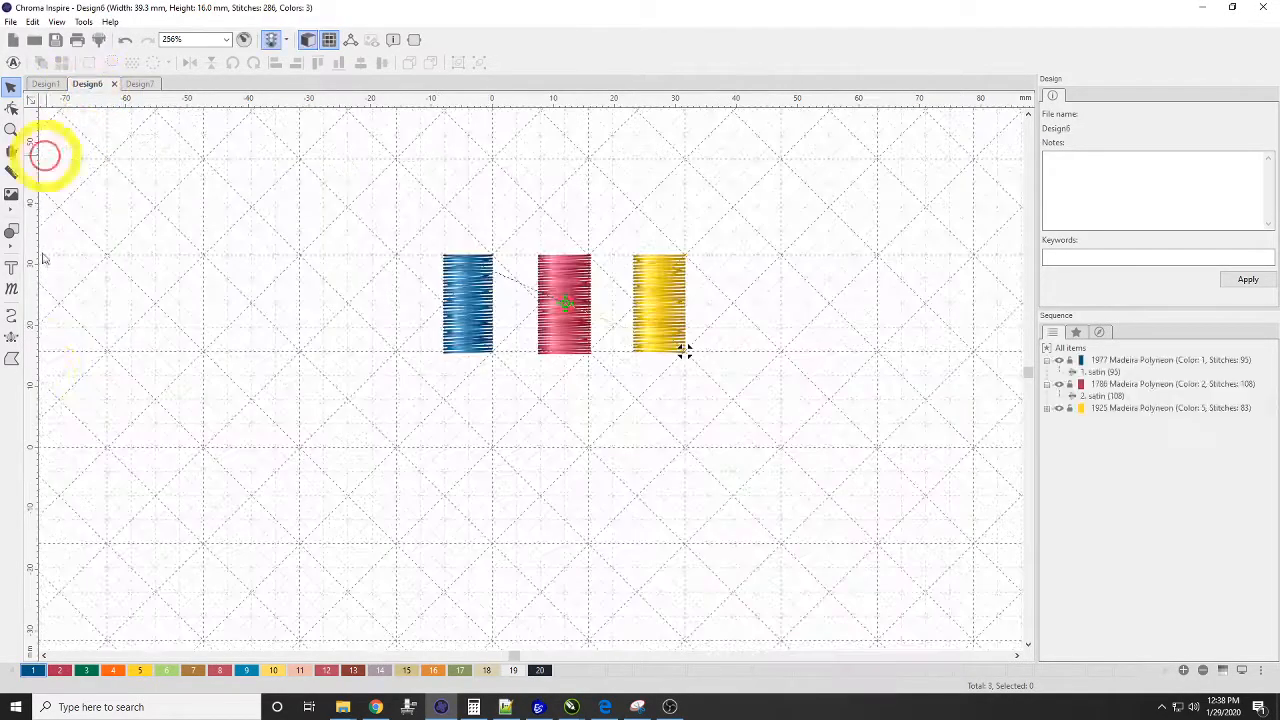
pyautogui.click(486, 292)
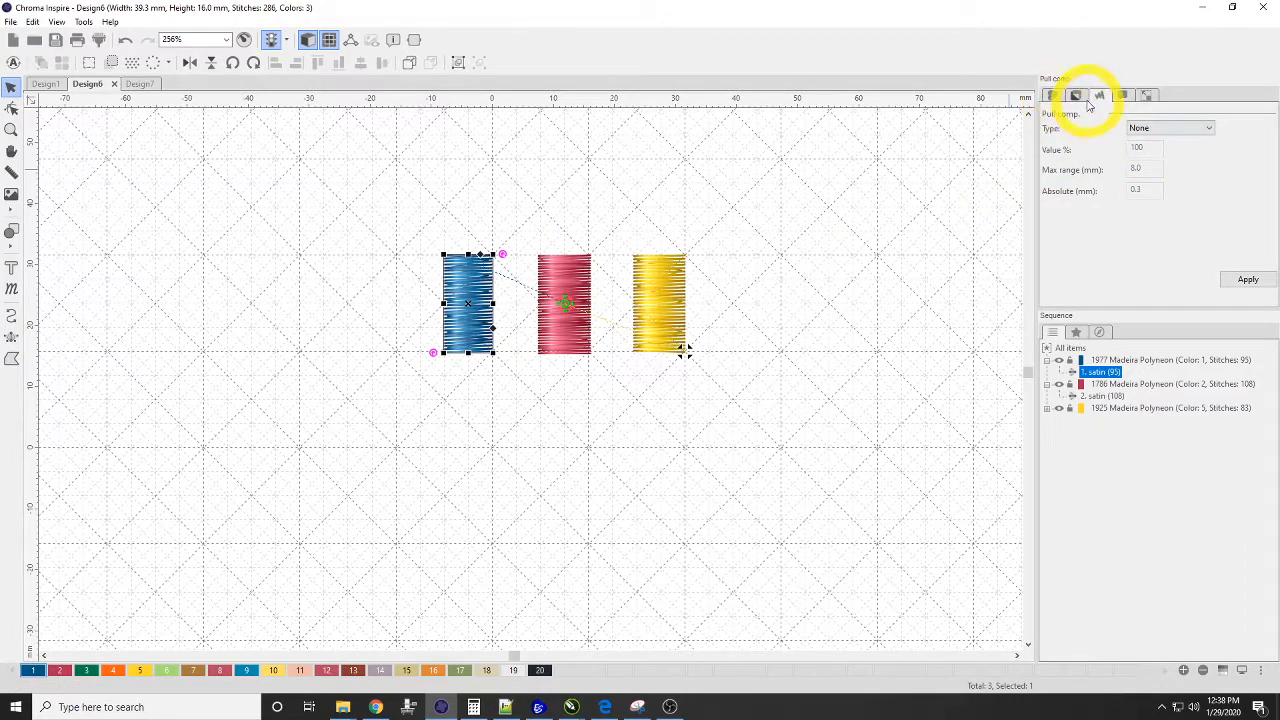
pyautogui.click(1077, 95)
pyautogui.click(576, 308)
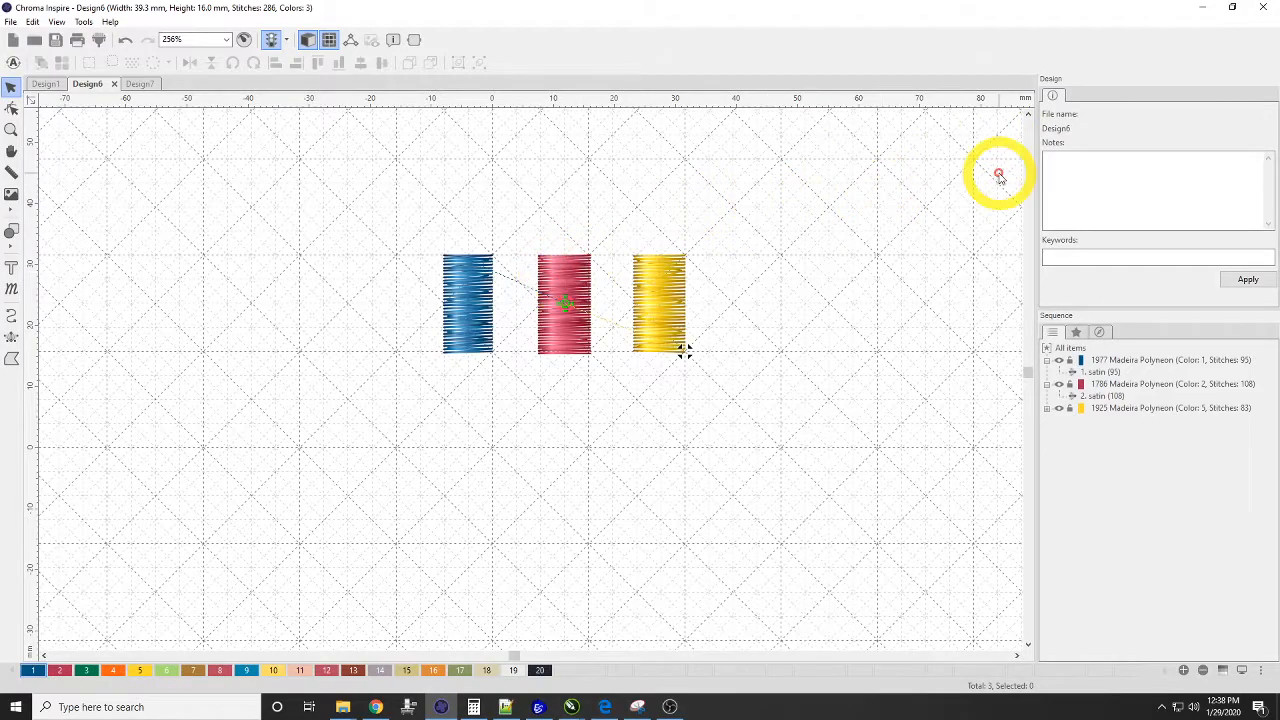
# - Compare the underlay settings of the blue, red and yellow satin columns, also checking the pull compensation of each
pyautogui.click(463, 301)
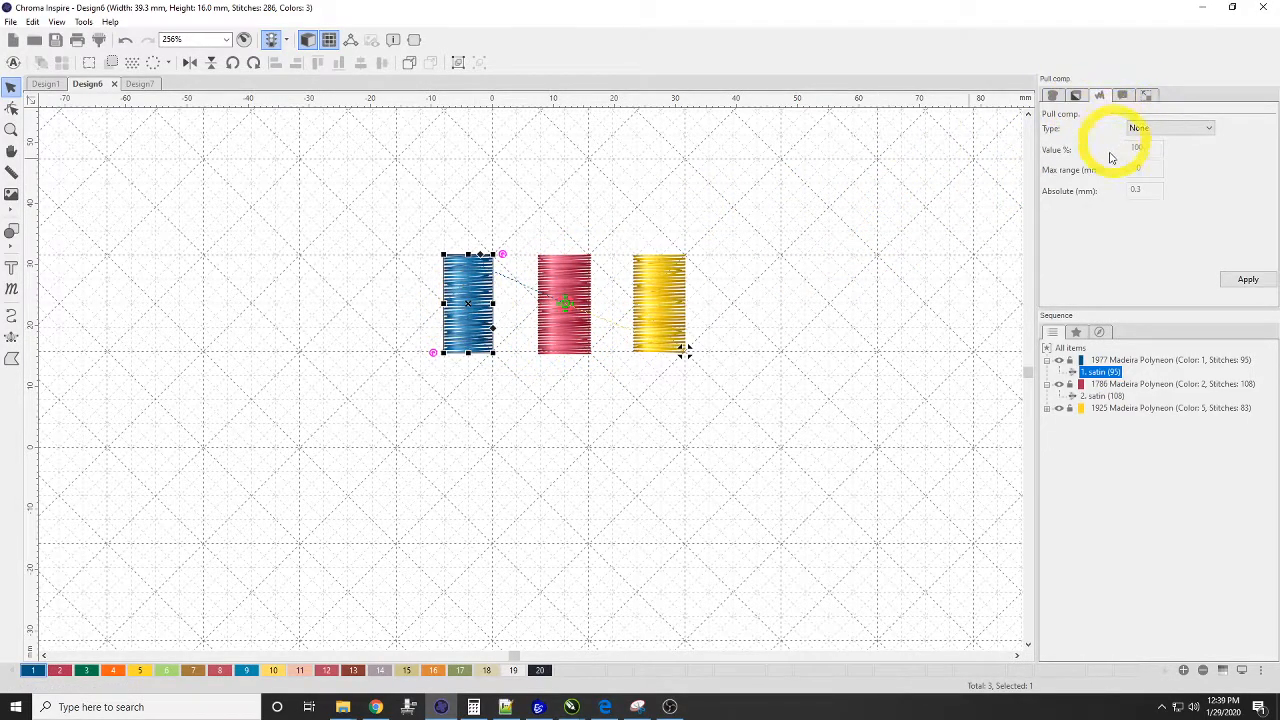
pyautogui.click(1078, 99)
pyautogui.click(517, 404)
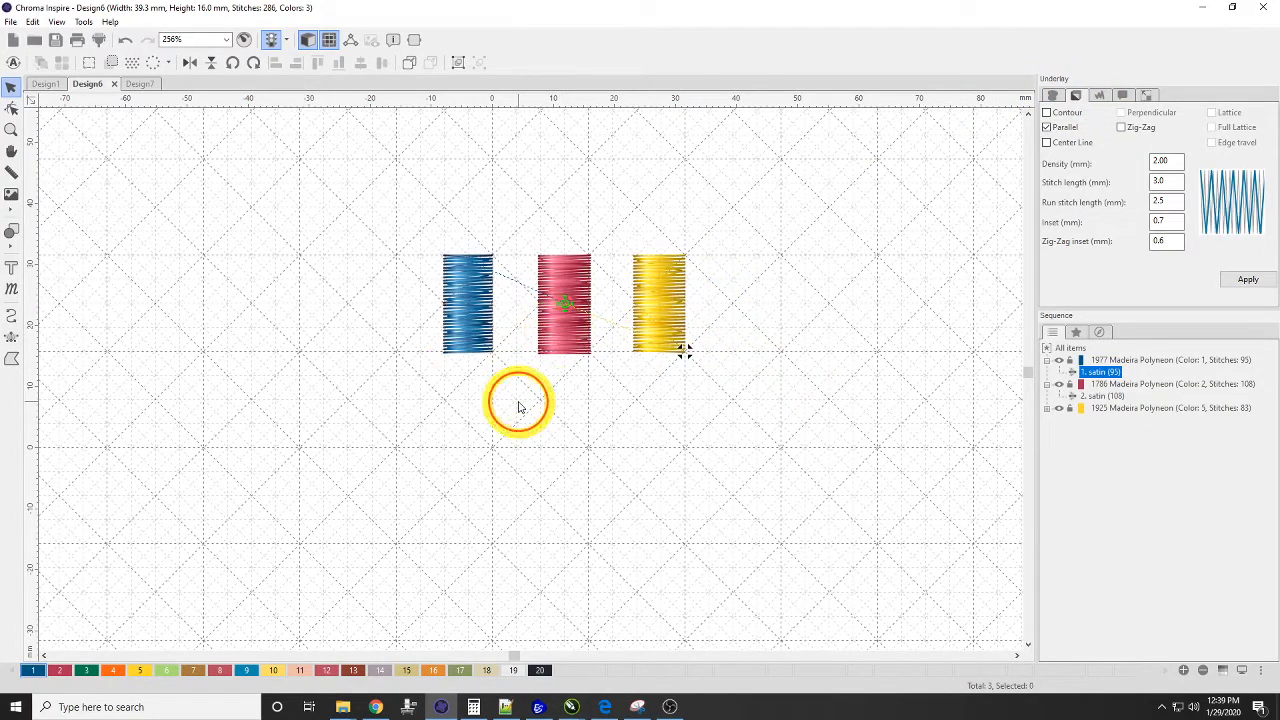
pyautogui.click(574, 287)
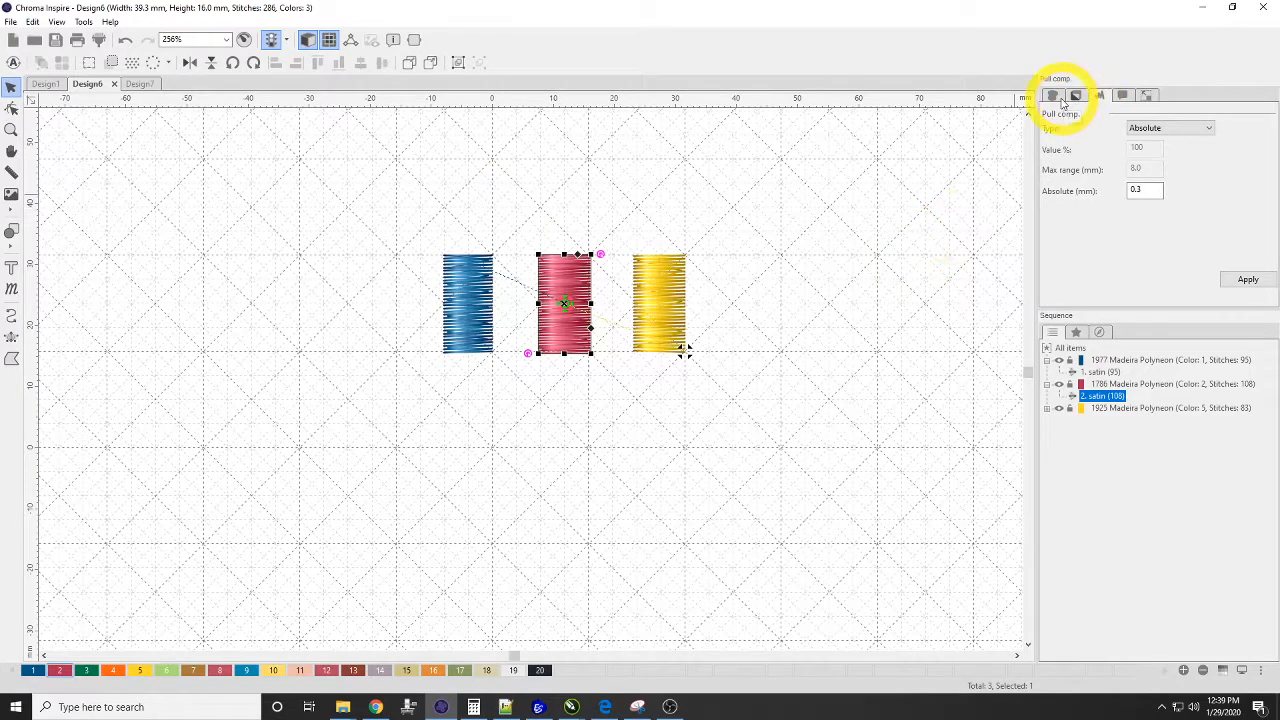
pyautogui.click(1070, 96)
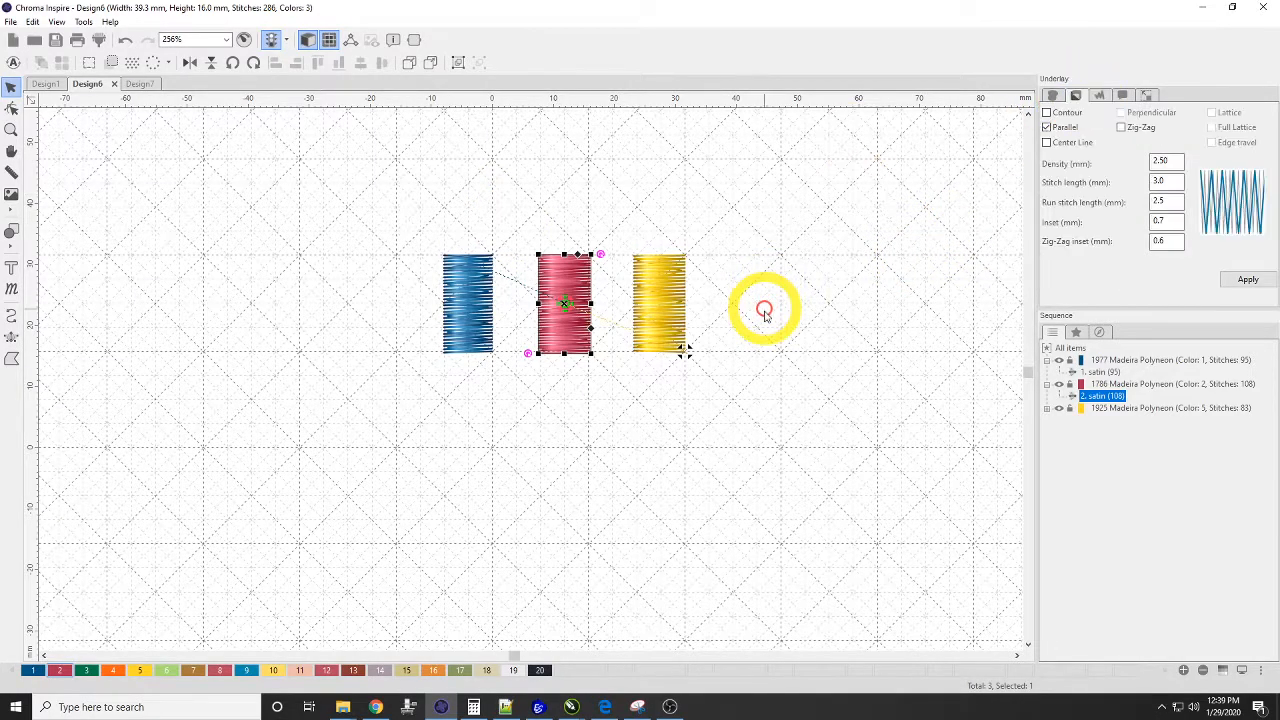
pyautogui.click(668, 307)
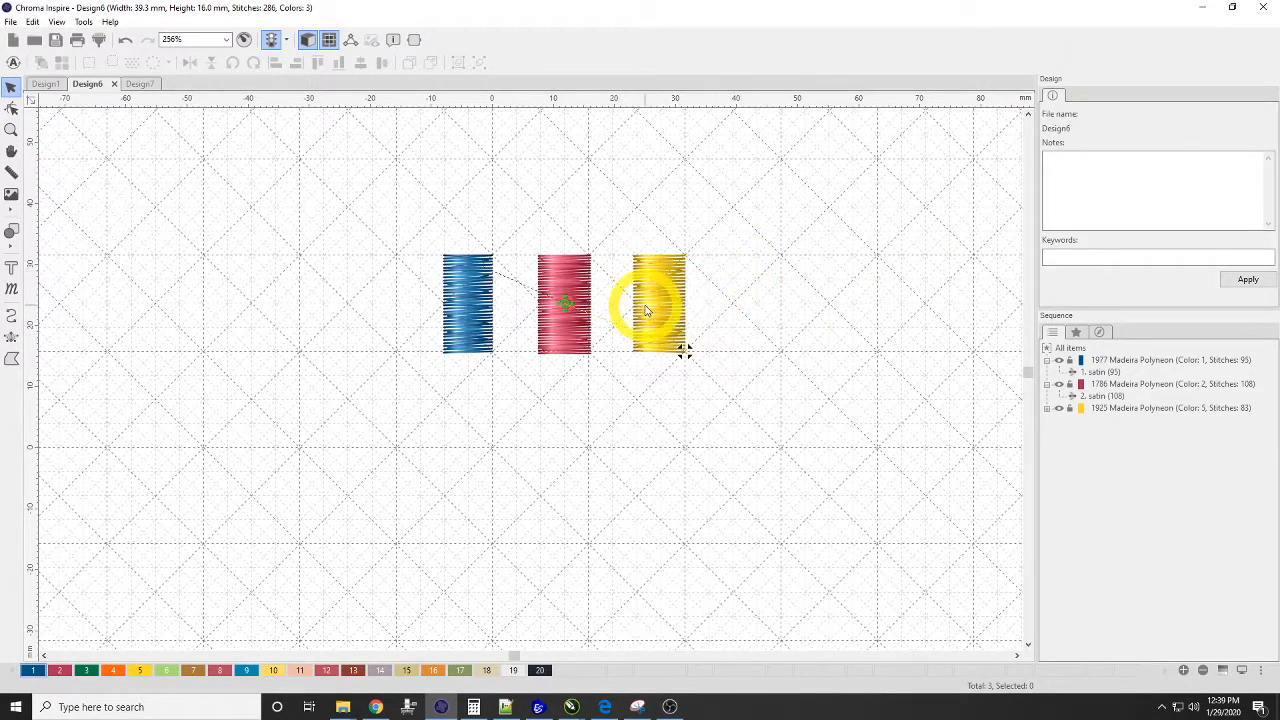
pyautogui.click(645, 308)
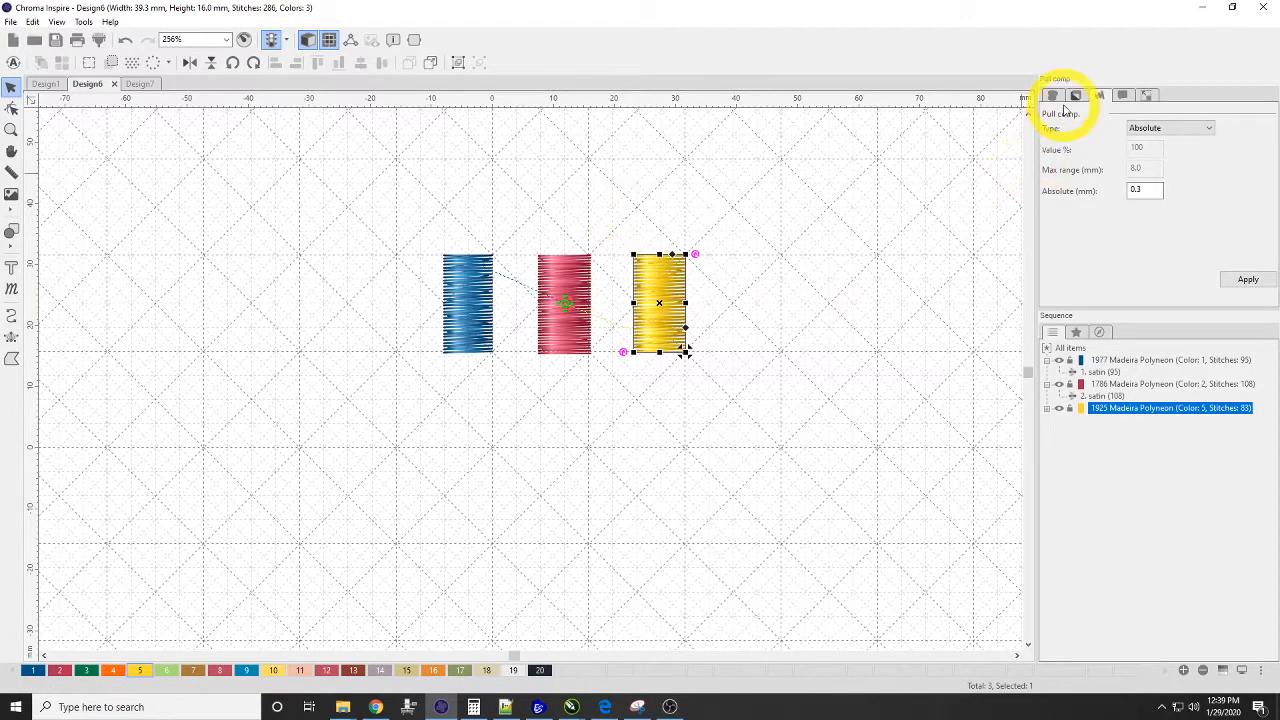
pyautogui.click(1066, 98)
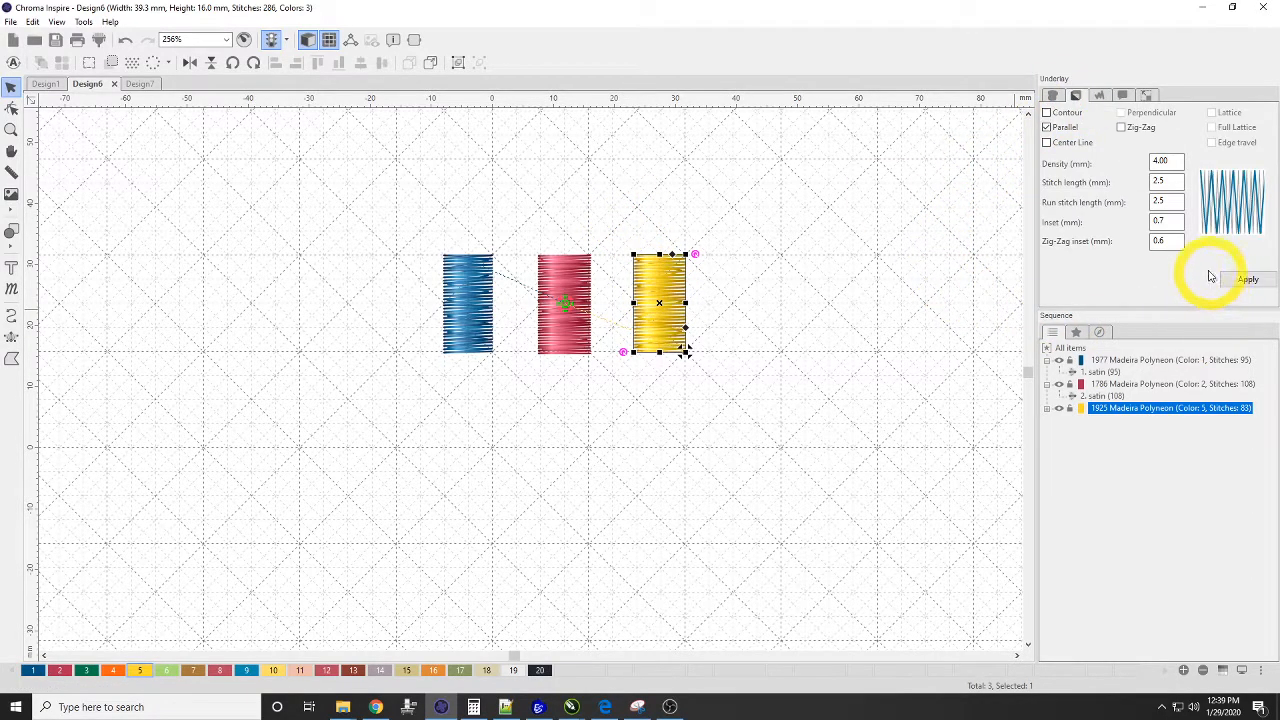
pyautogui.click(400, 242)
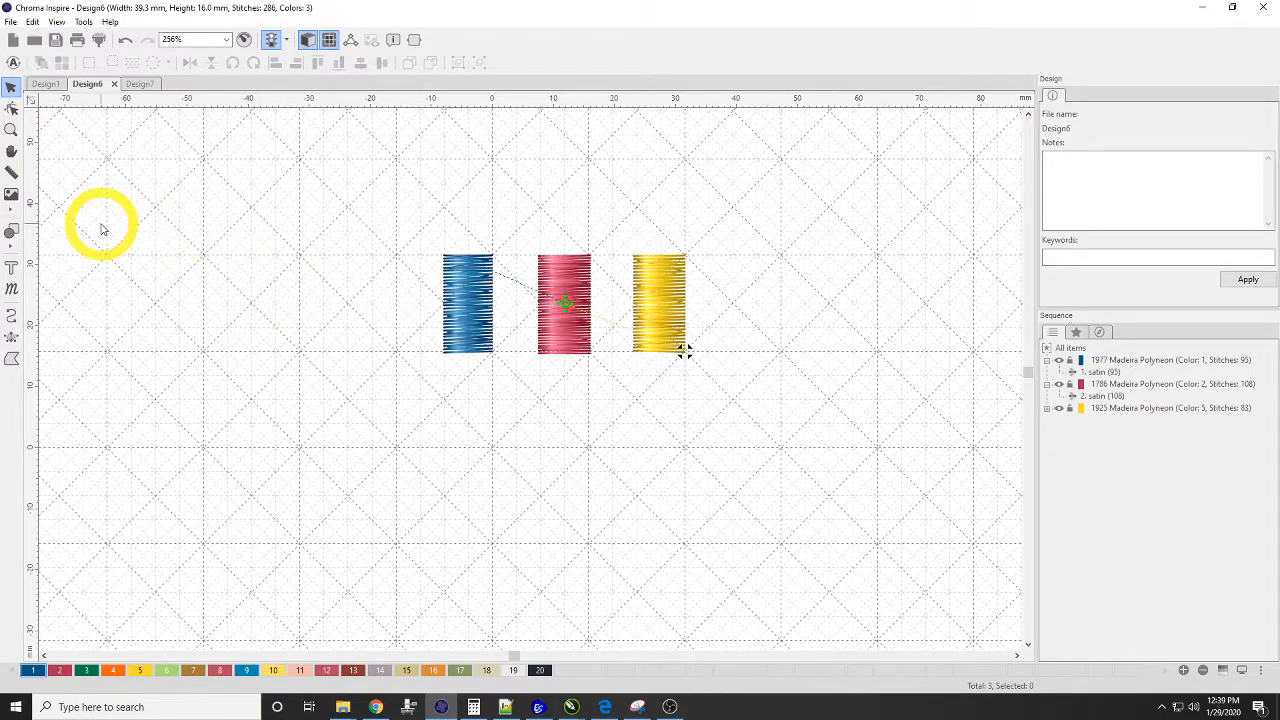
# - Switch to Design1 to view the round EmbNerd badge design
pyautogui.click(47, 84)
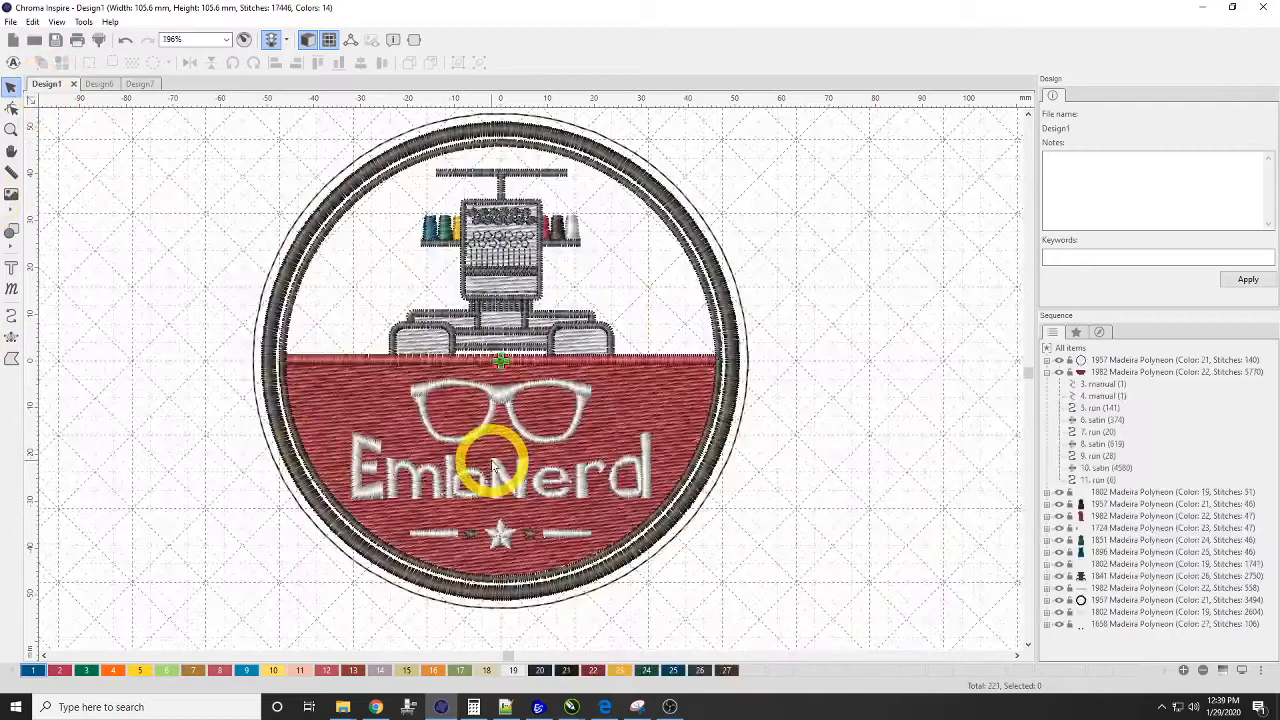